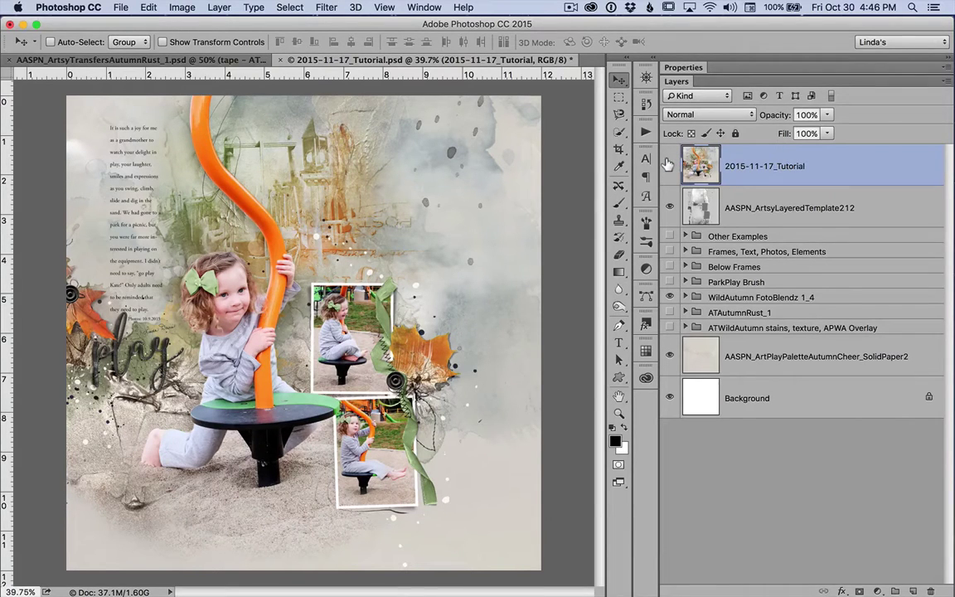
# Hide the finished 2015-11-17_Tutorial layer to reveal the grey layered template
pyautogui.click(667, 164)
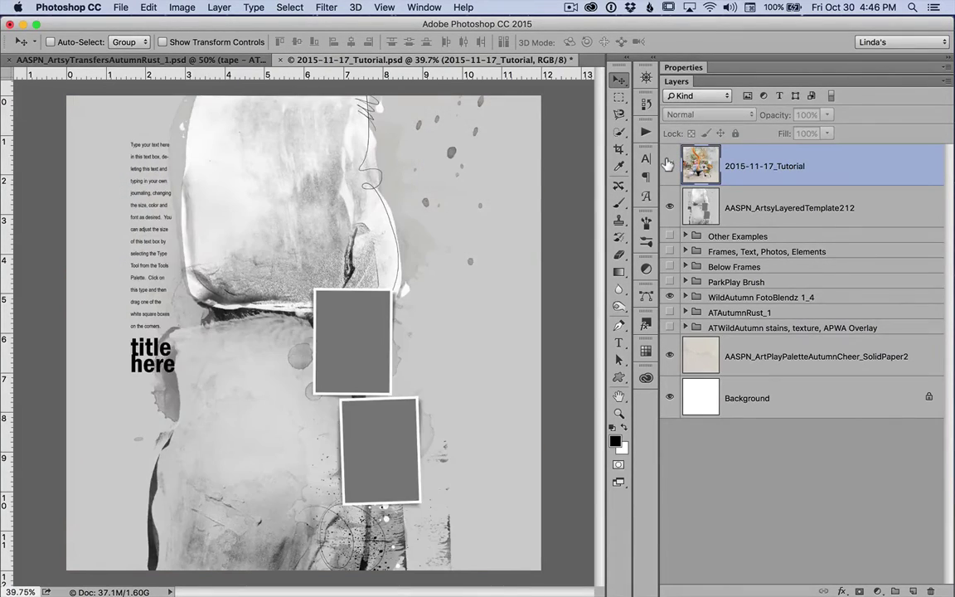
# Select and hide the AASPN_ArtsyLayeredTemplate212 layer so only the cream paper shows
pyautogui.click(761, 208)
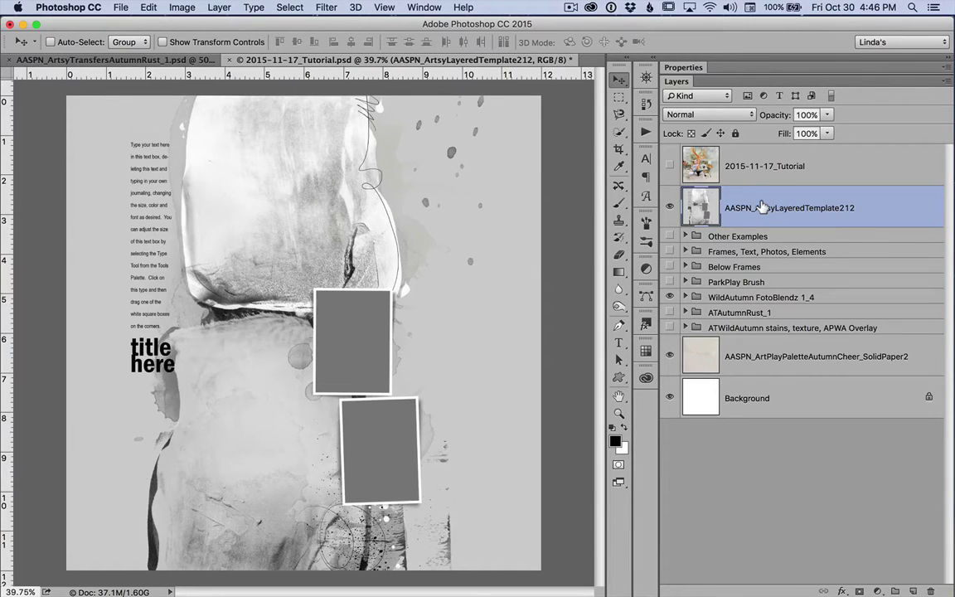
pyautogui.click(669, 207)
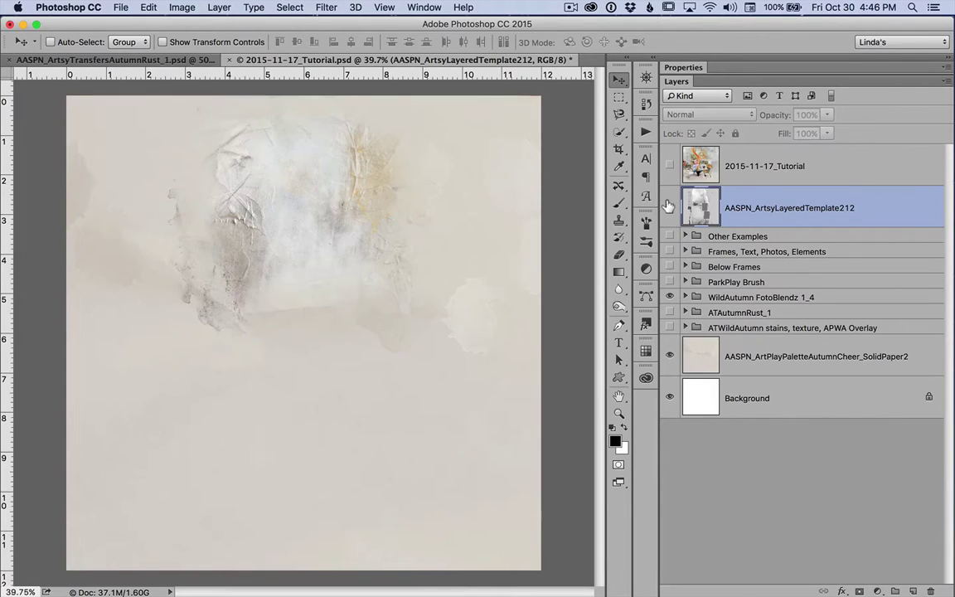
pyautogui.click(685, 296)
pyautogui.scroll(-2, 791, 377)
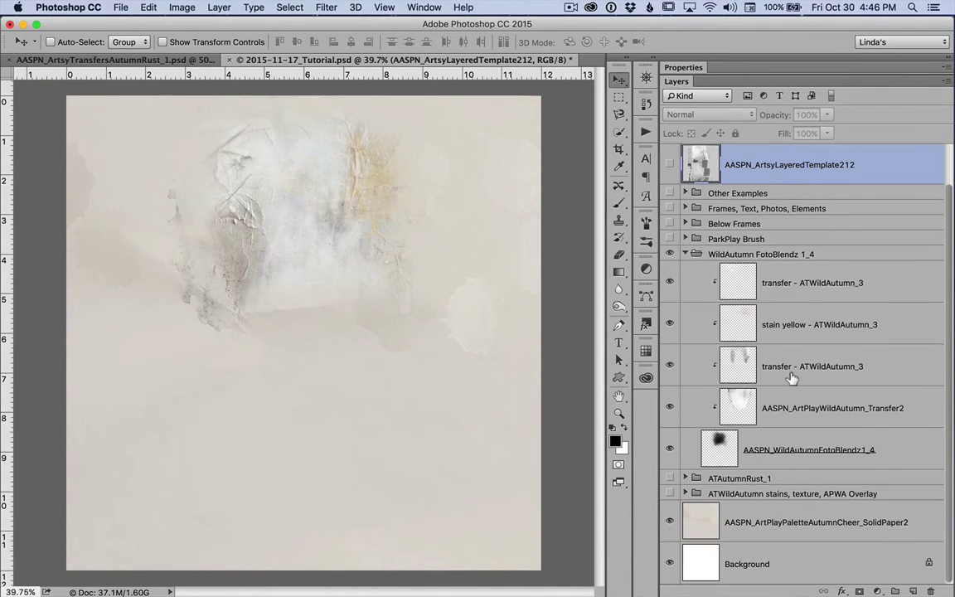
pyautogui.click(800, 449)
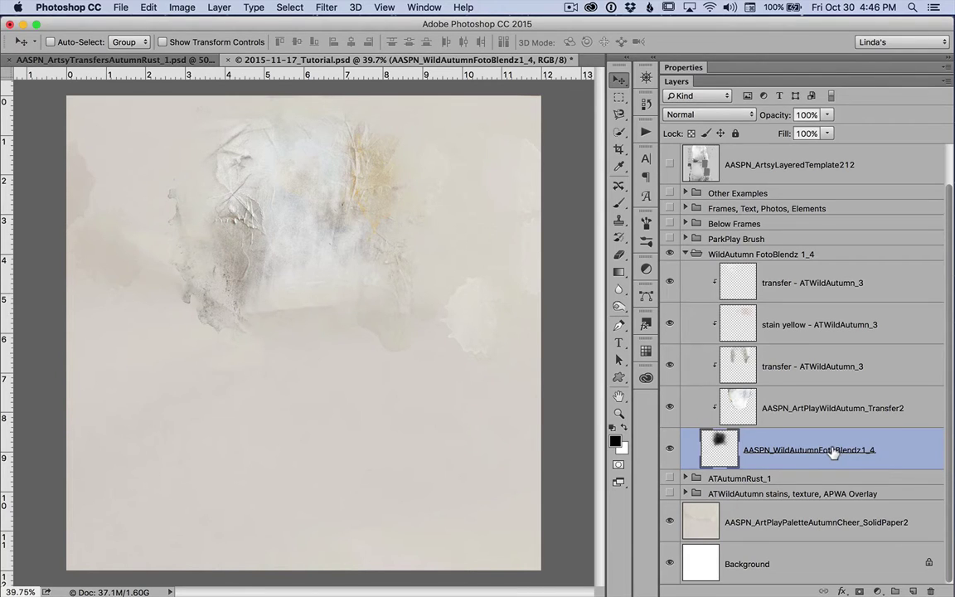
pyautogui.click(830, 409)
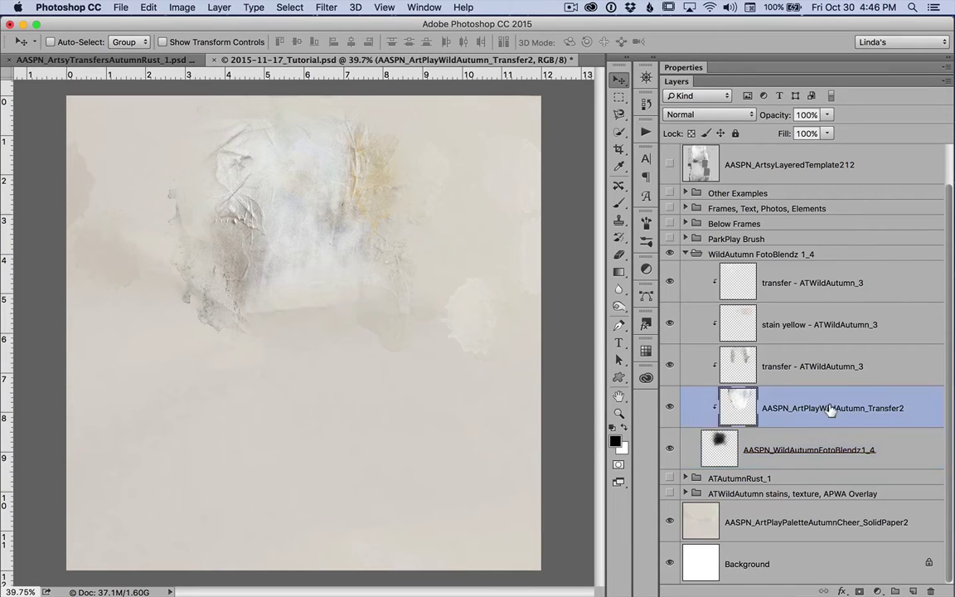
pyautogui.click(826, 367)
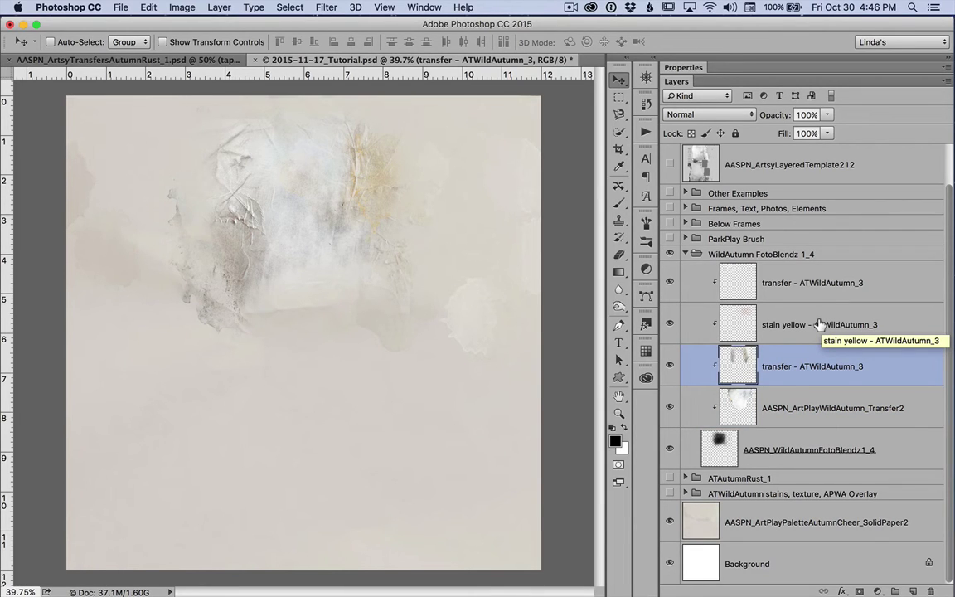
pyautogui.click(819, 324)
pyautogui.click(812, 277)
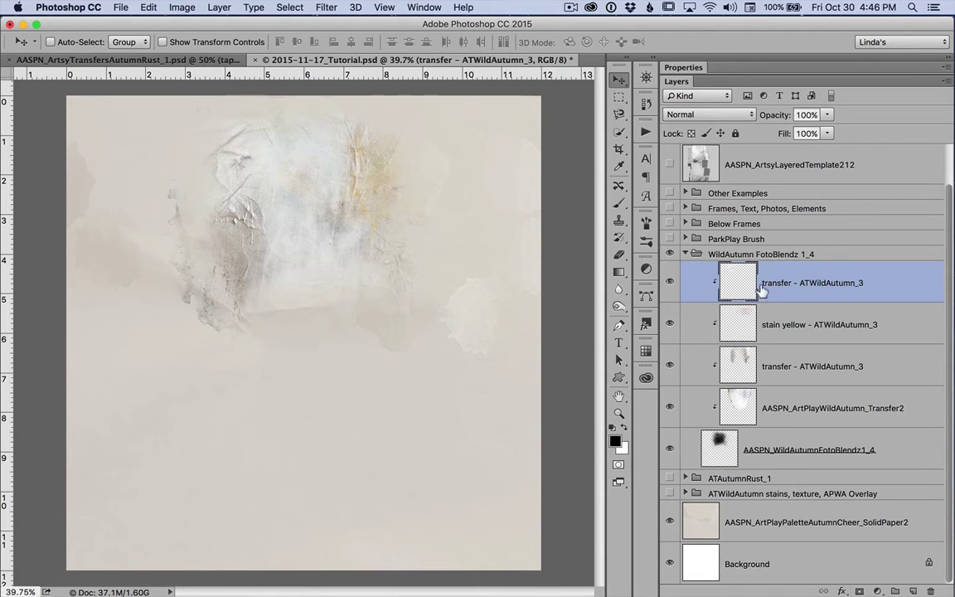
pyautogui.click(669, 324)
pyautogui.click(761, 324)
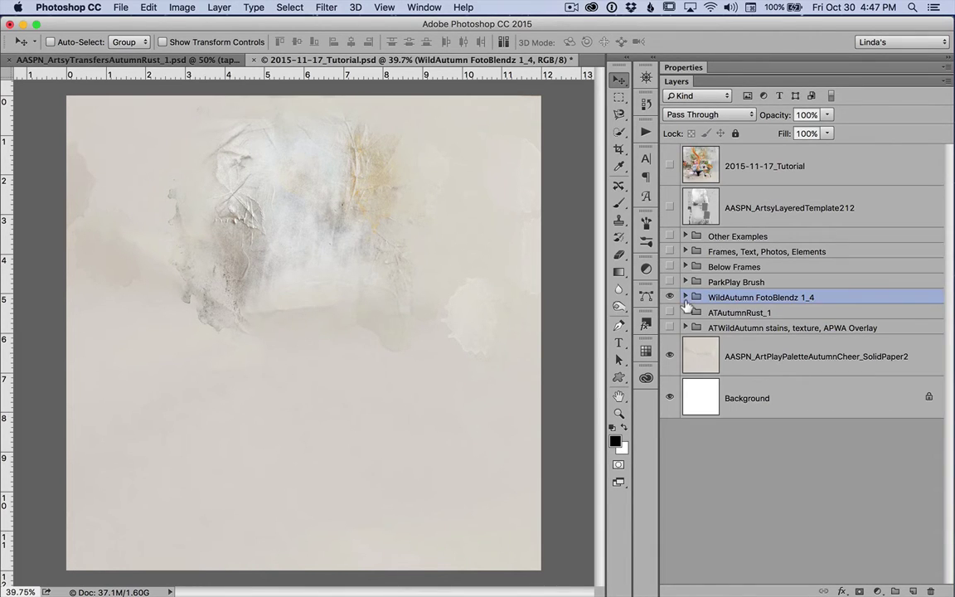
# Show and expand the ATAutumnRust_1 group, inspecting its stains, transfer, stain yellow and tape layers
pyautogui.click(669, 313)
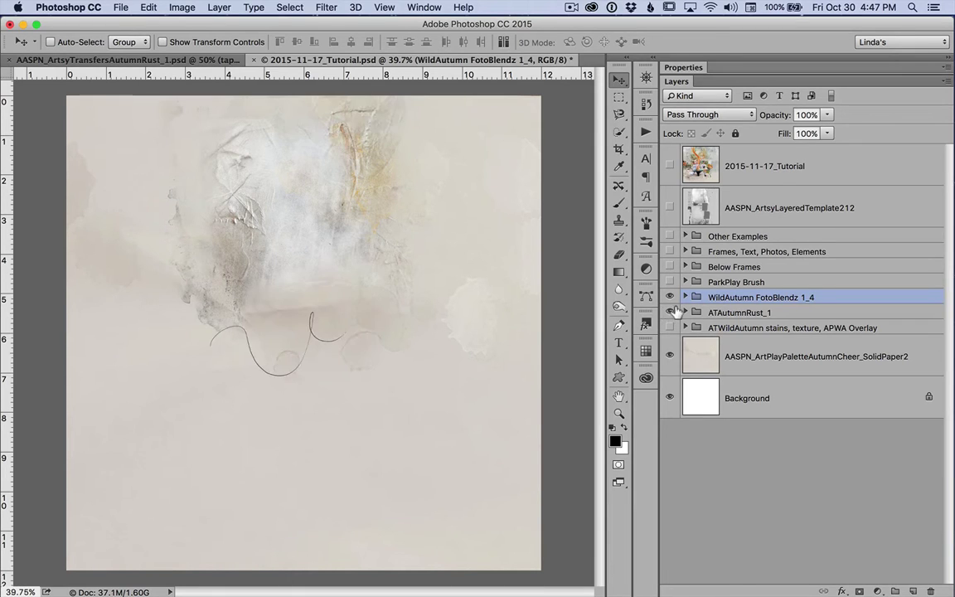
pyautogui.click(684, 312)
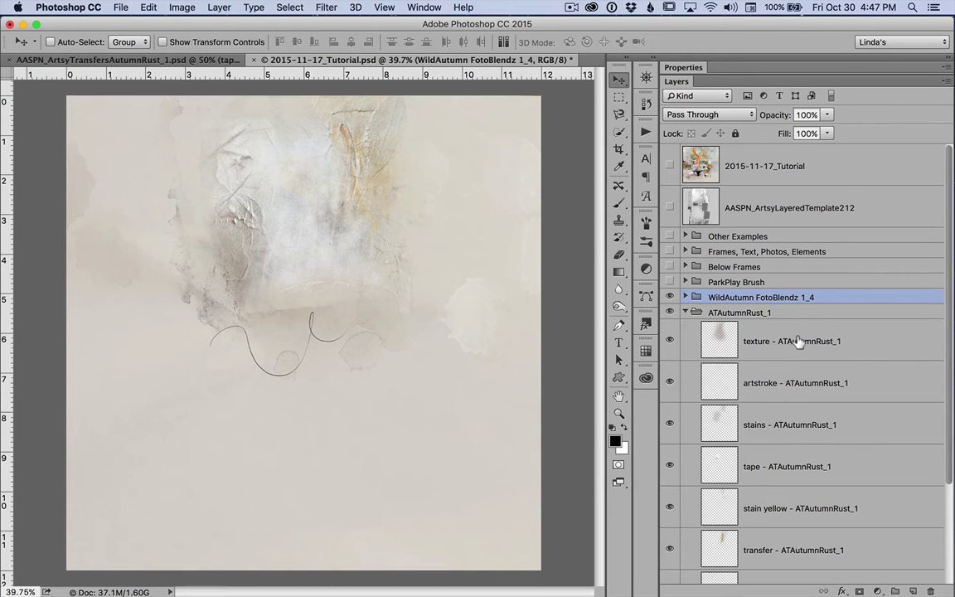
pyautogui.scroll(-3, 796, 340)
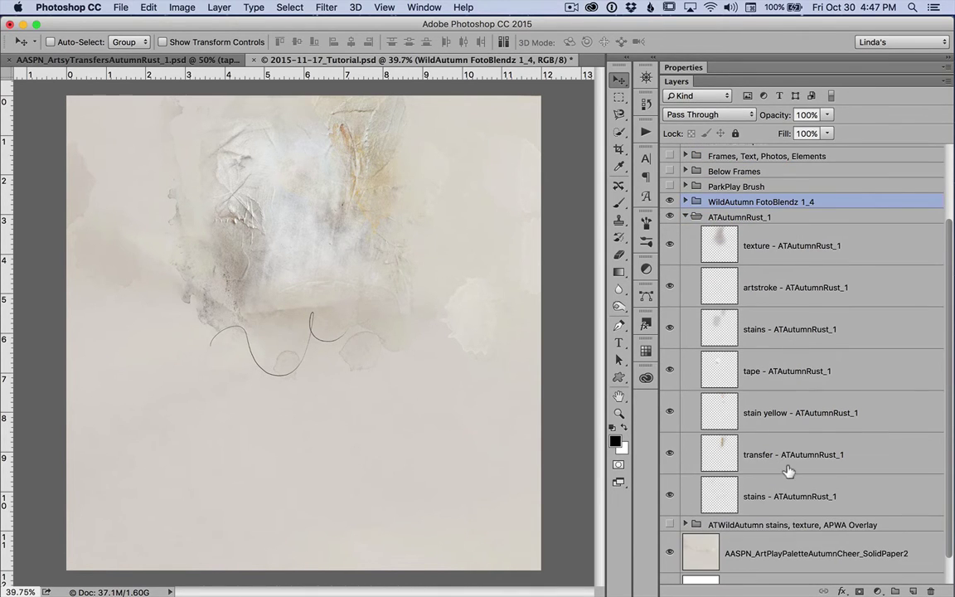
pyautogui.click(793, 495)
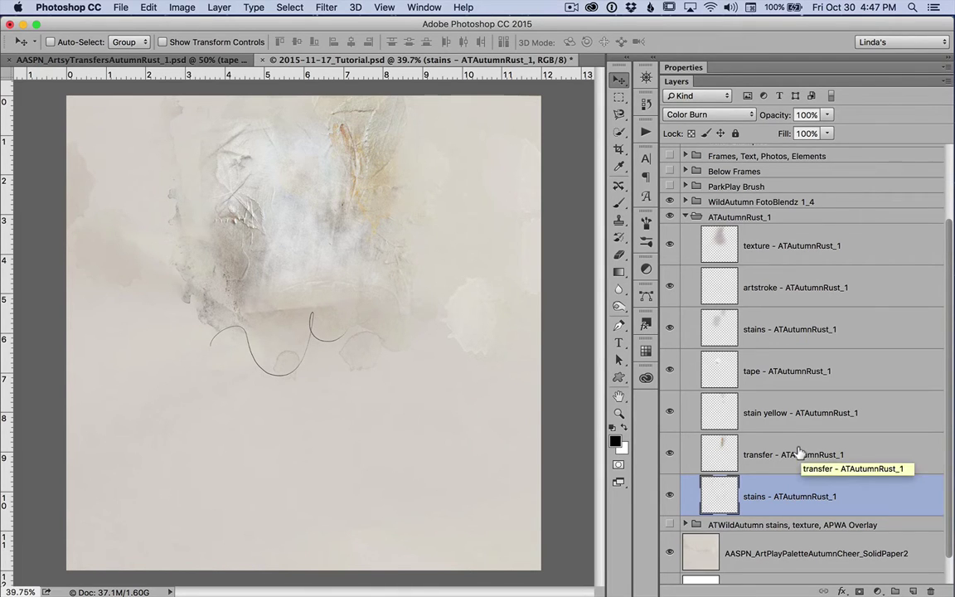
pyautogui.click(798, 452)
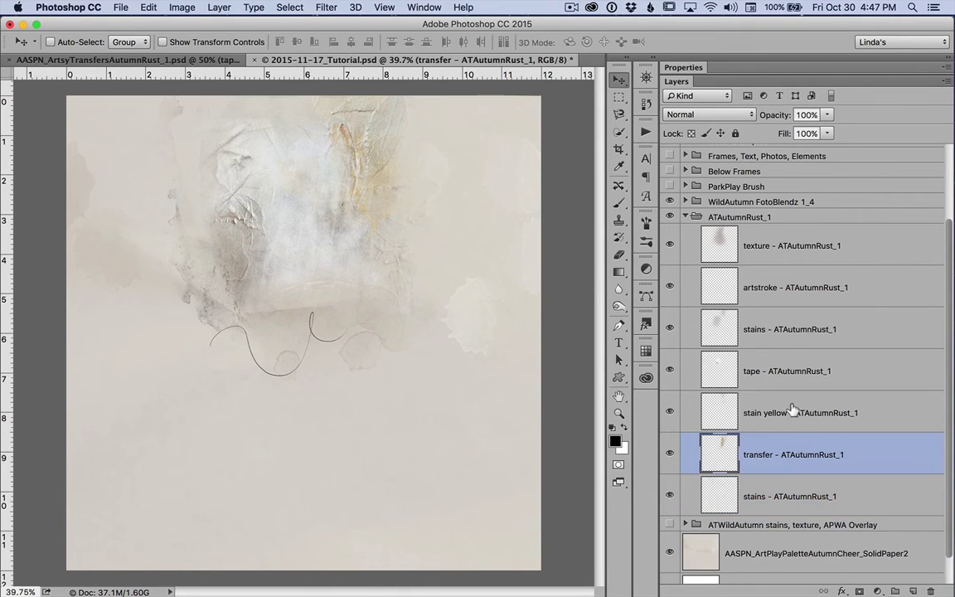
pyautogui.click(792, 409)
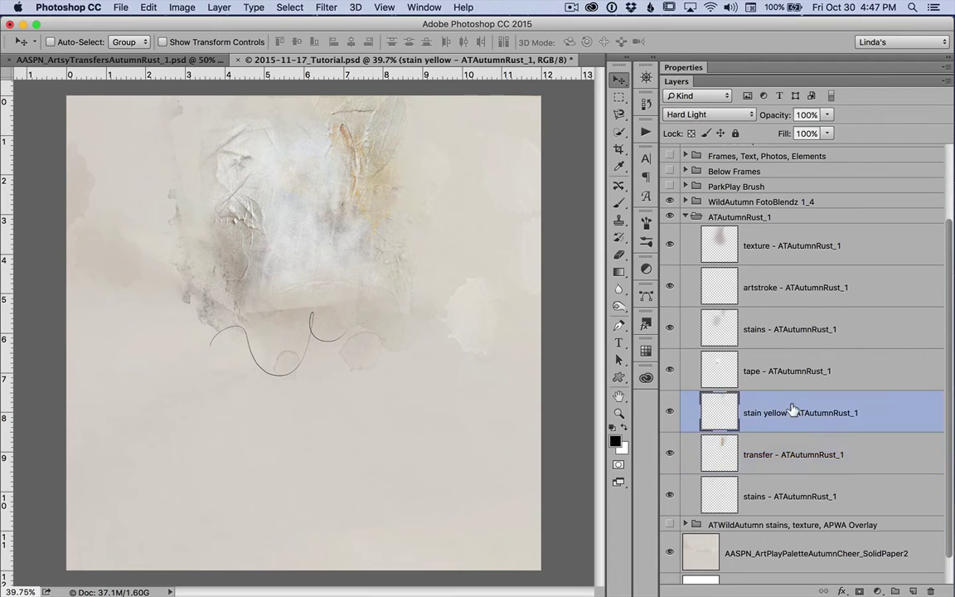
pyautogui.click(789, 366)
pyautogui.click(792, 321)
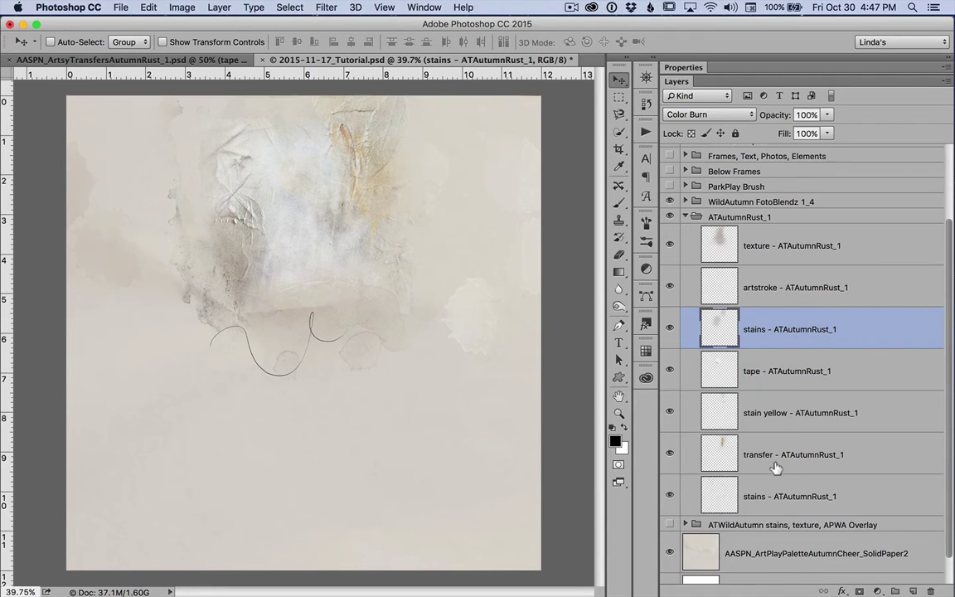
# Recheck the stains, transfer, stain yellow and tape layers' blend modes, then collapse the group
pyautogui.click(784, 494)
pyautogui.click(786, 453)
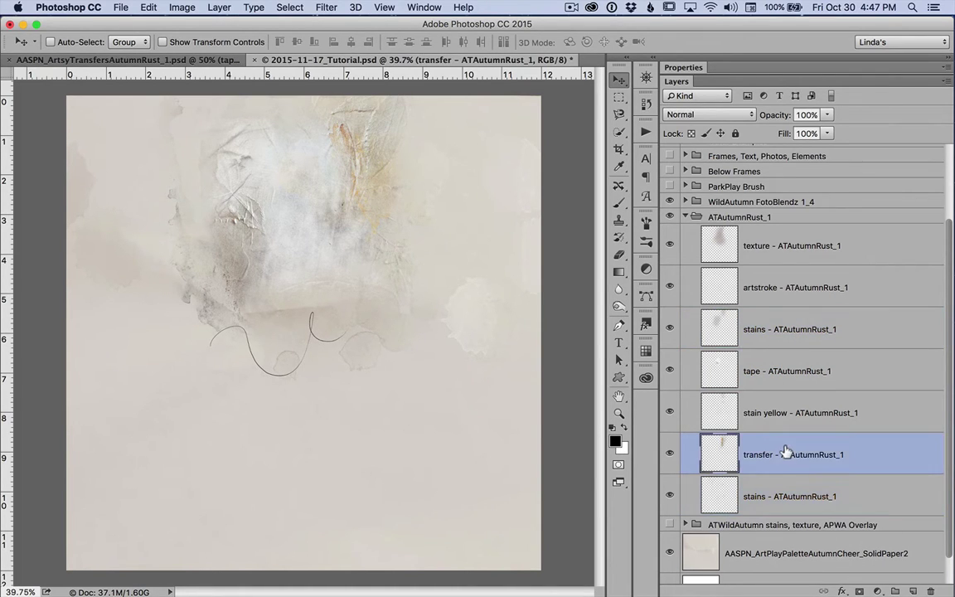
pyautogui.click(790, 409)
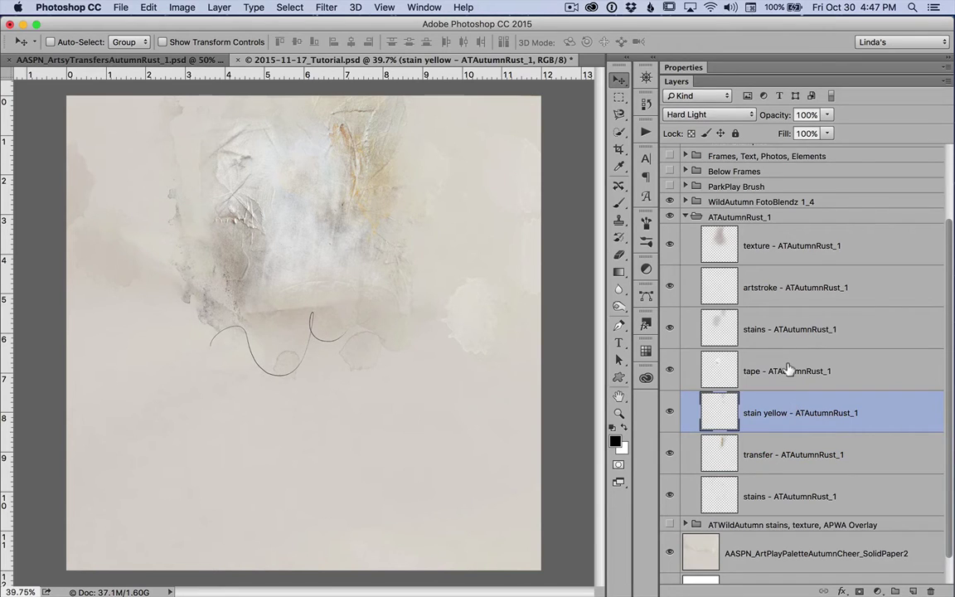
pyautogui.click(695, 369)
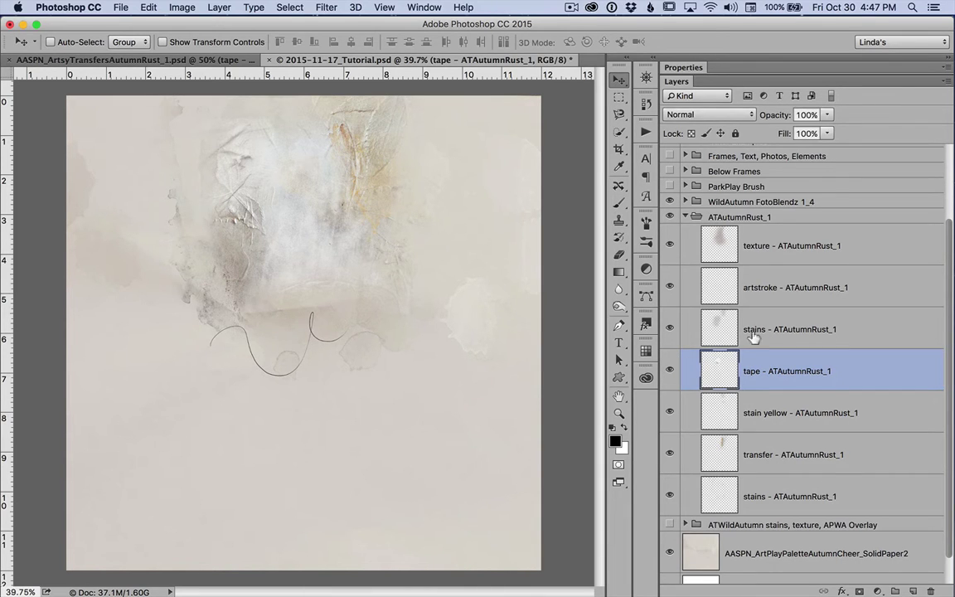
pyautogui.click(713, 328)
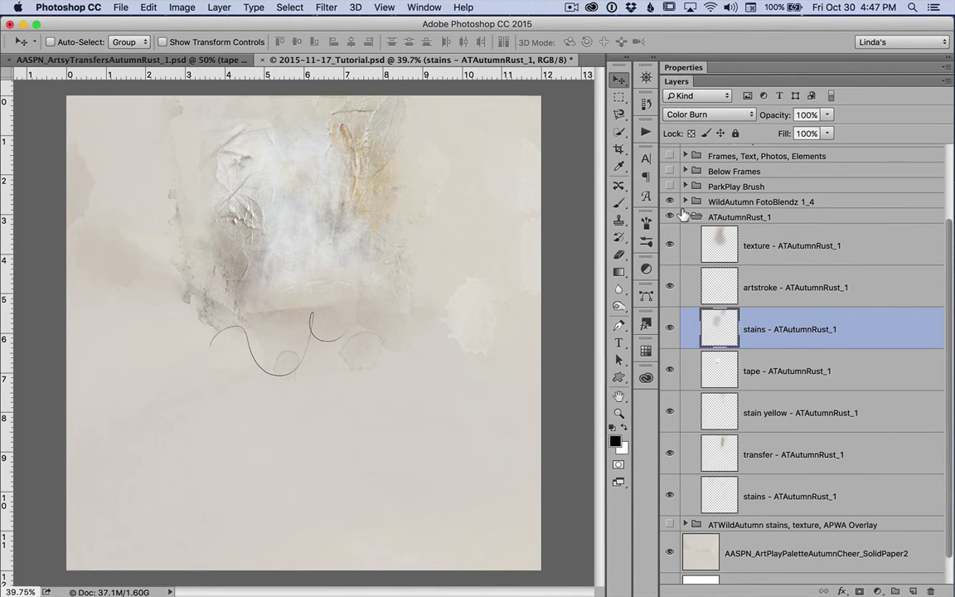
pyautogui.click(685, 216)
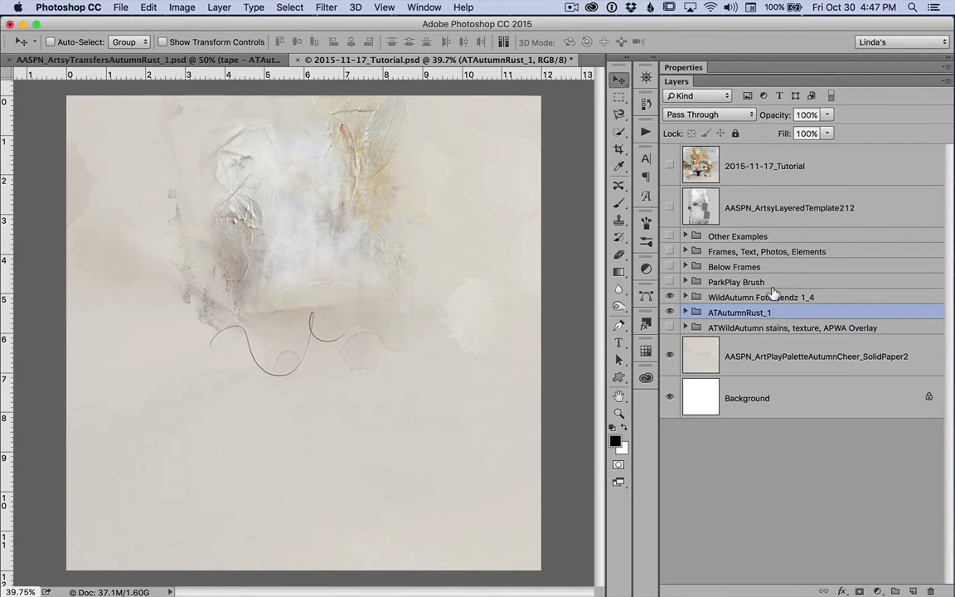
# Show and expand ParkPlay Brush while hiding the ATAutumnRust_1 and WildAutumn FotoBlendz 1_4 groups
pyautogui.click(669, 282)
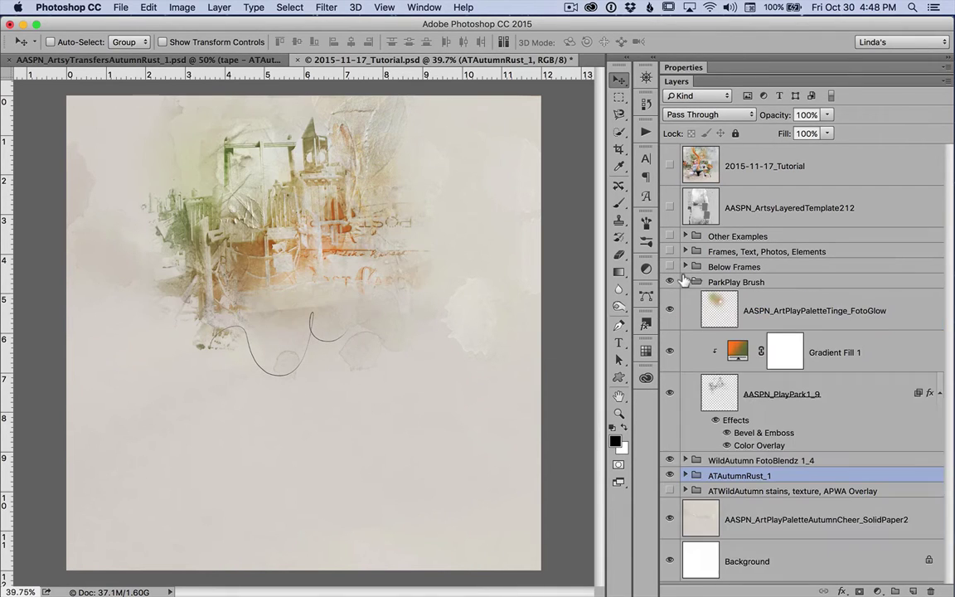
pyautogui.click(684, 282)
pyautogui.click(669, 474)
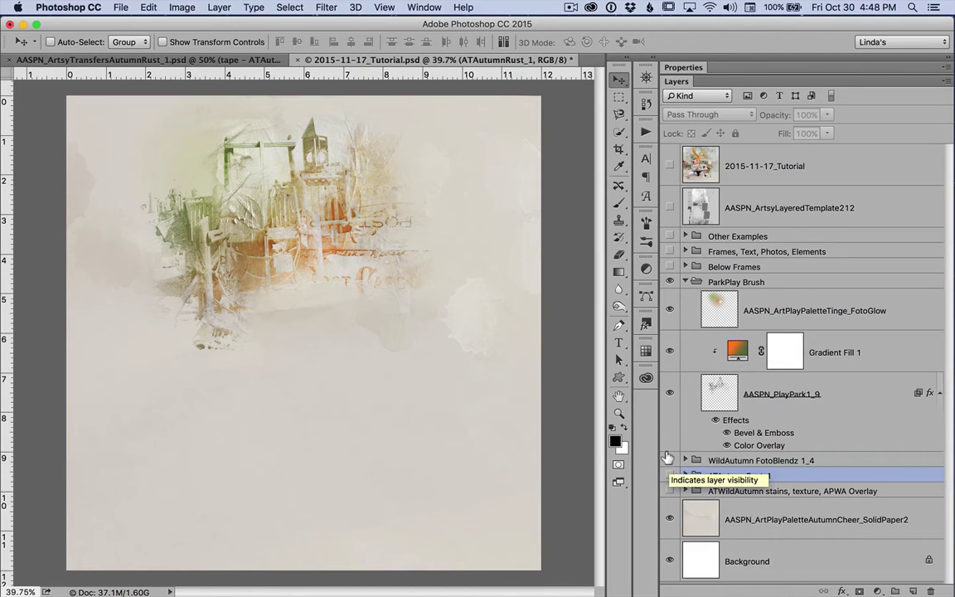
pyautogui.click(669, 460)
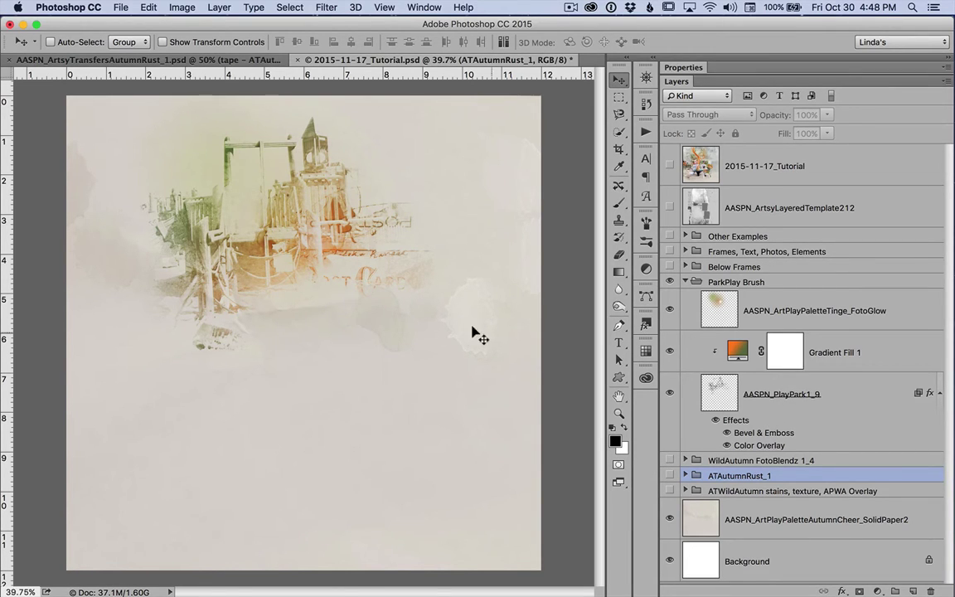
# Zoom in on the playground brush and hide the FotoGlow tinge layer
pyautogui.scroll(5, 336, 261)
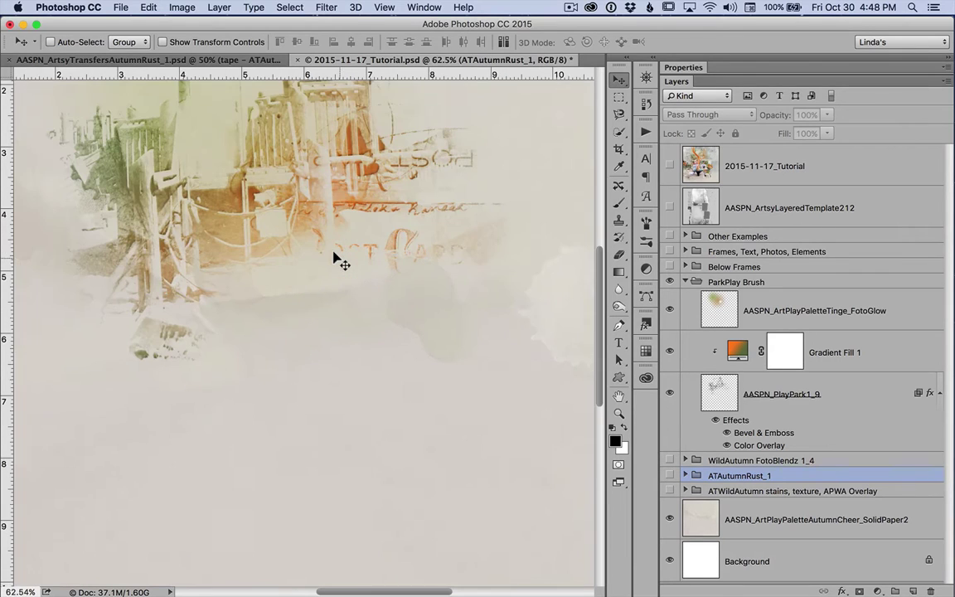
pyautogui.scroll(3, 336, 261)
pyautogui.hscroll(2, 335, 262)
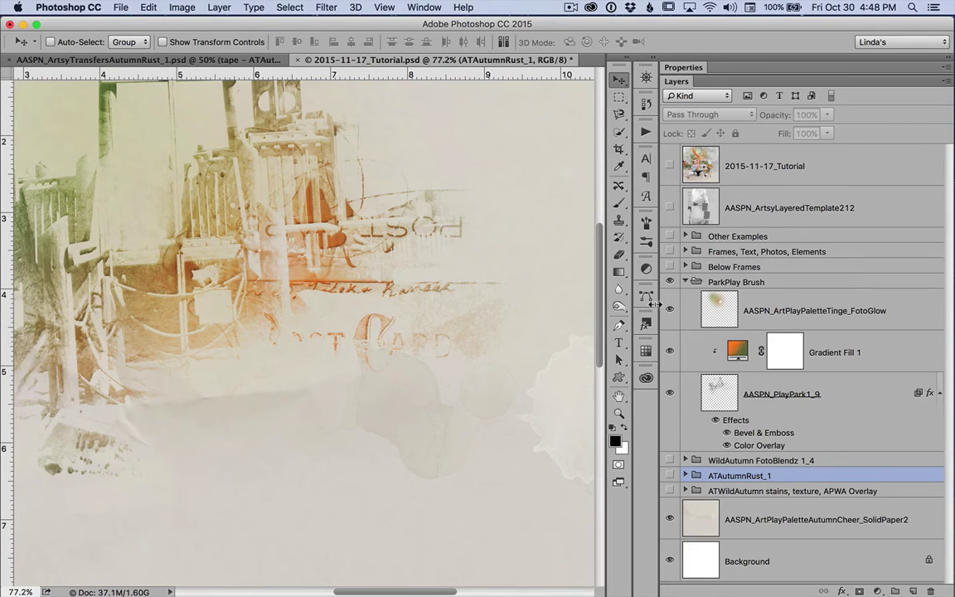
pyautogui.click(667, 310)
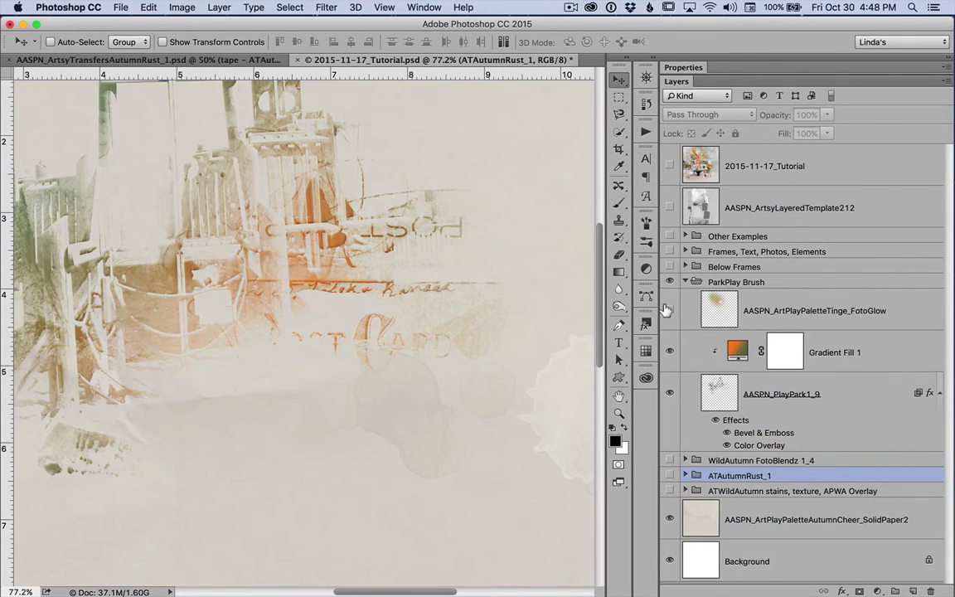
# Review Gradient Fill 1's orange-to-green Diamond gradient (-90°, 100% scale), then show the FotoGlow layer
pyautogui.click(741, 351)
pyautogui.doubleClick(740, 351)
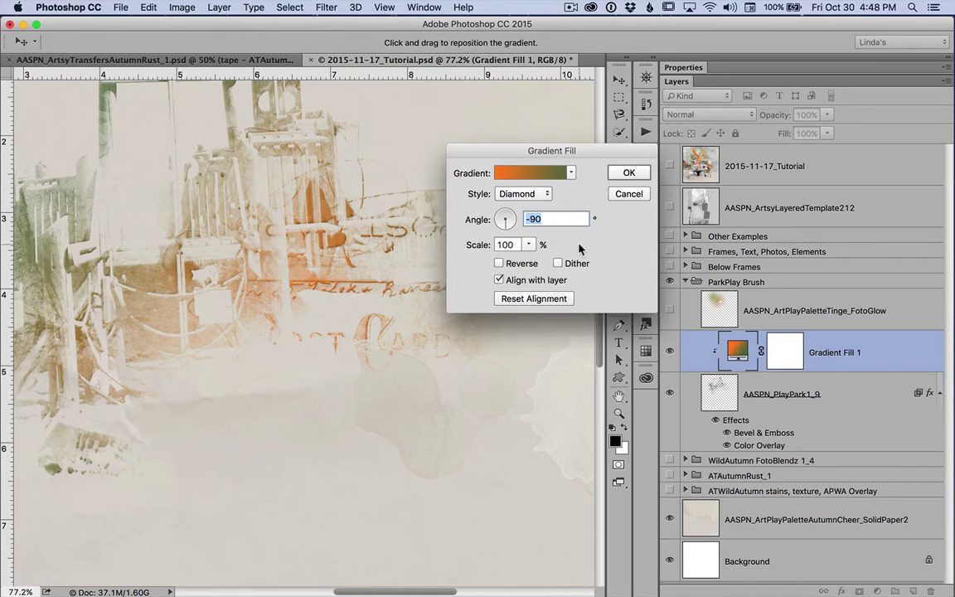
pyautogui.click(534, 170)
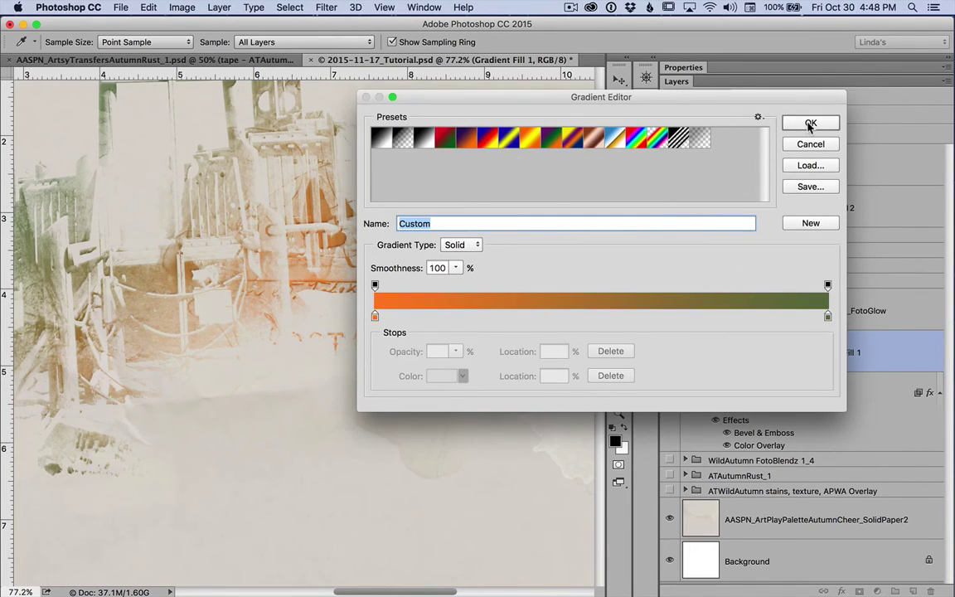
pyautogui.click(810, 125)
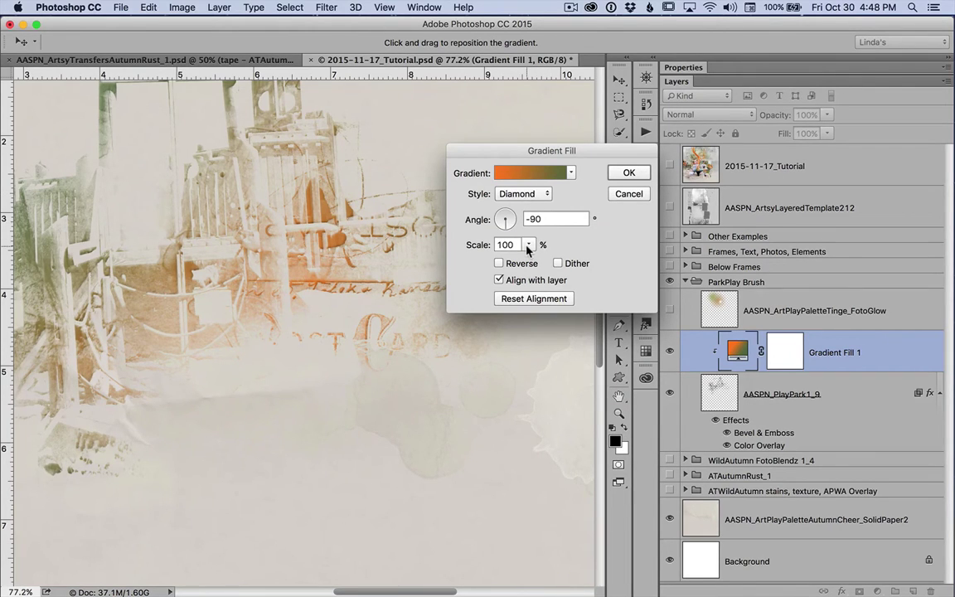
pyautogui.click(628, 173)
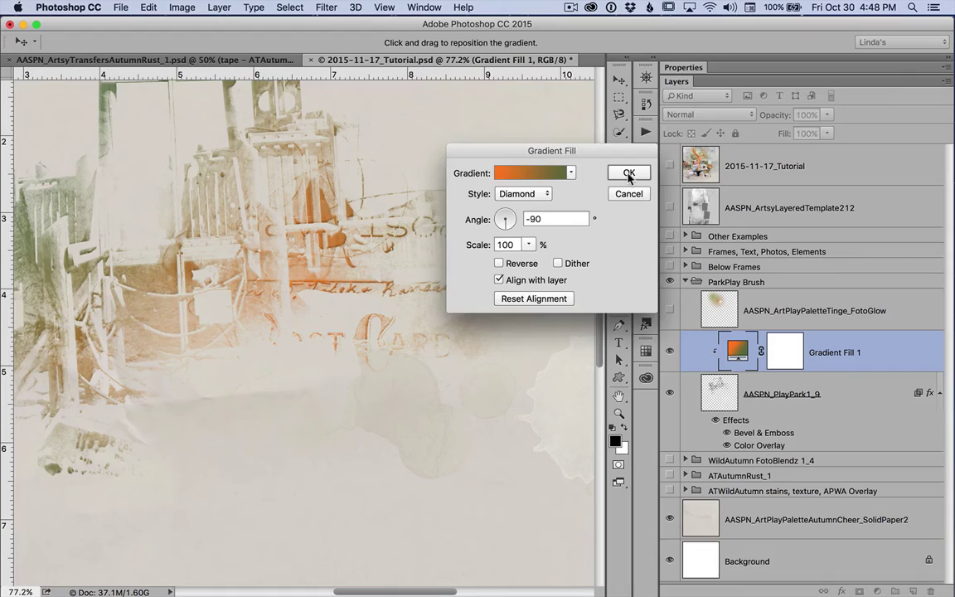
pyautogui.click(669, 309)
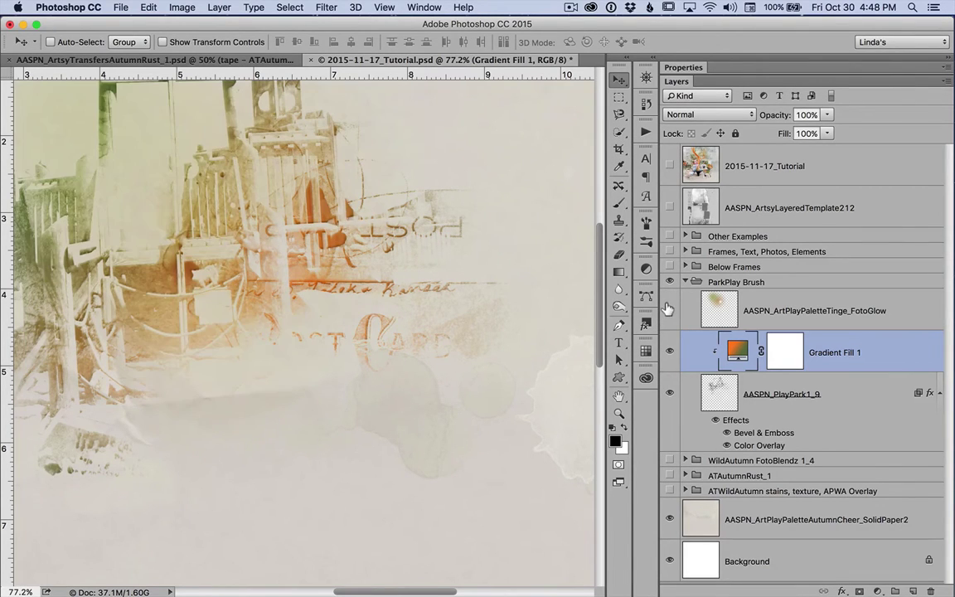
# Turn the WildAutumn FotoBlendz 1_4 leaf texture and ATAutumnRust_1 curly line back on beneath the ParkPlay artwork
pyautogui.click(813, 310)
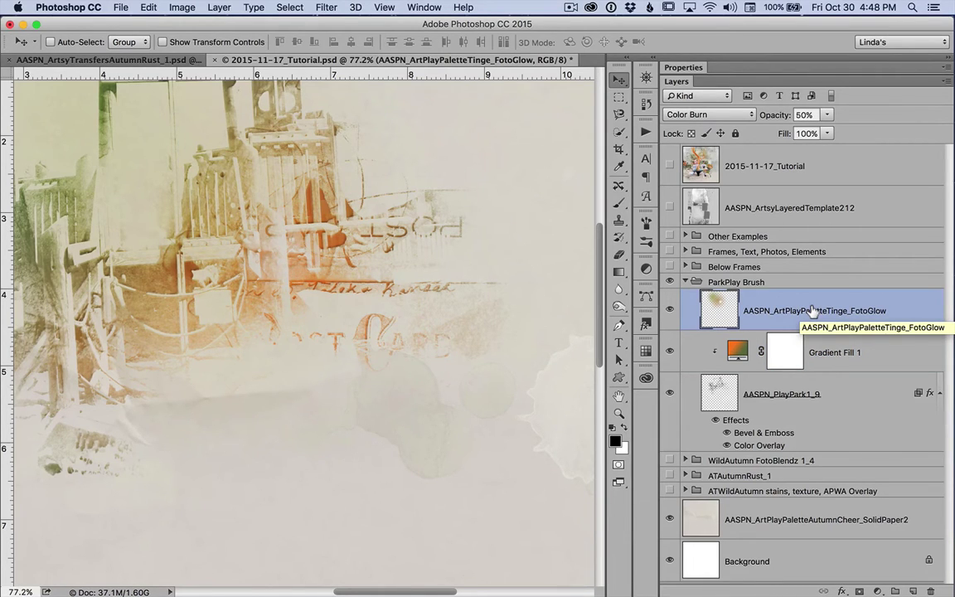
pyautogui.click(669, 460)
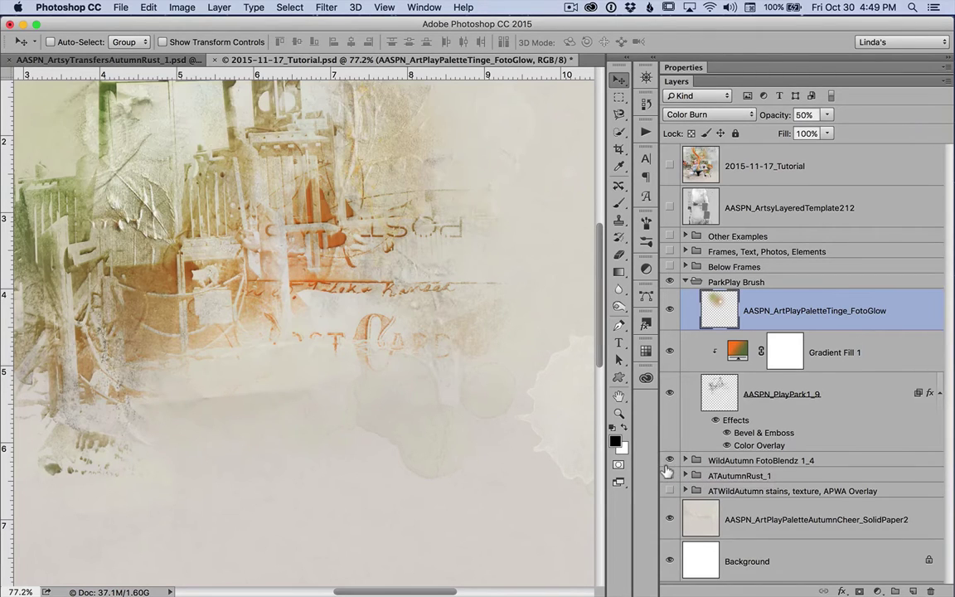
pyautogui.click(669, 475)
pyautogui.scroll(-5, 399, 415)
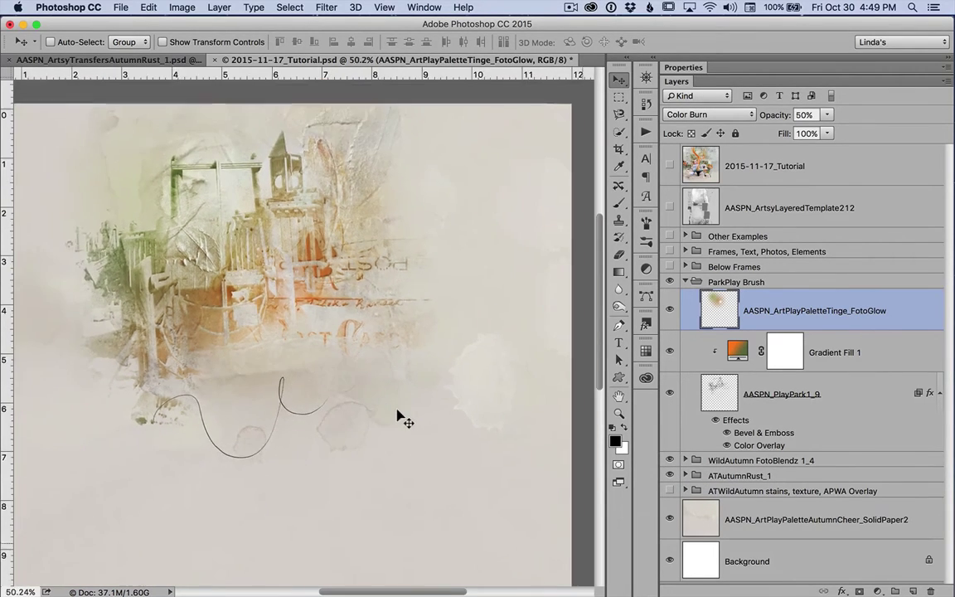
pyautogui.scroll(-1, 396, 415)
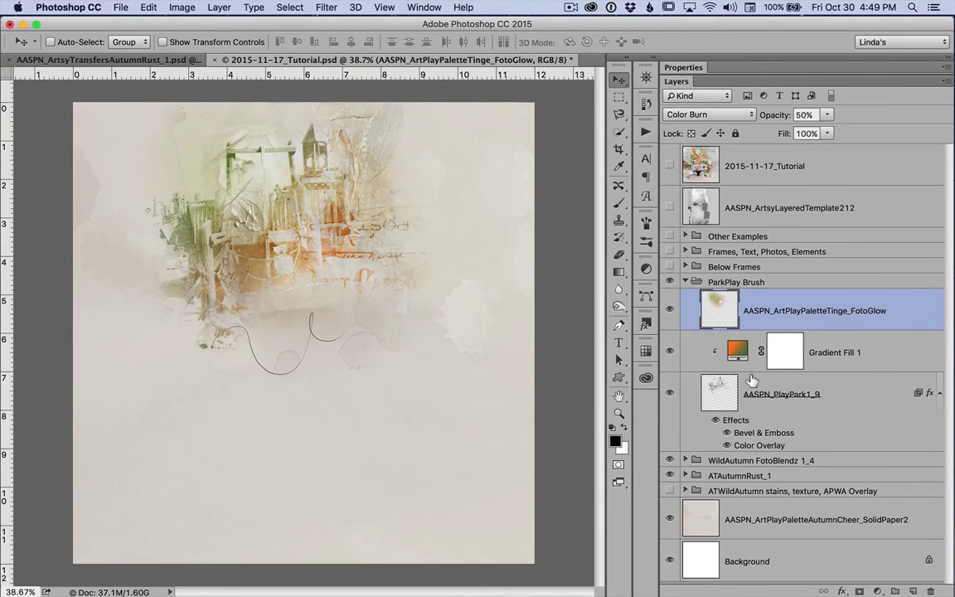
pyautogui.click(793, 460)
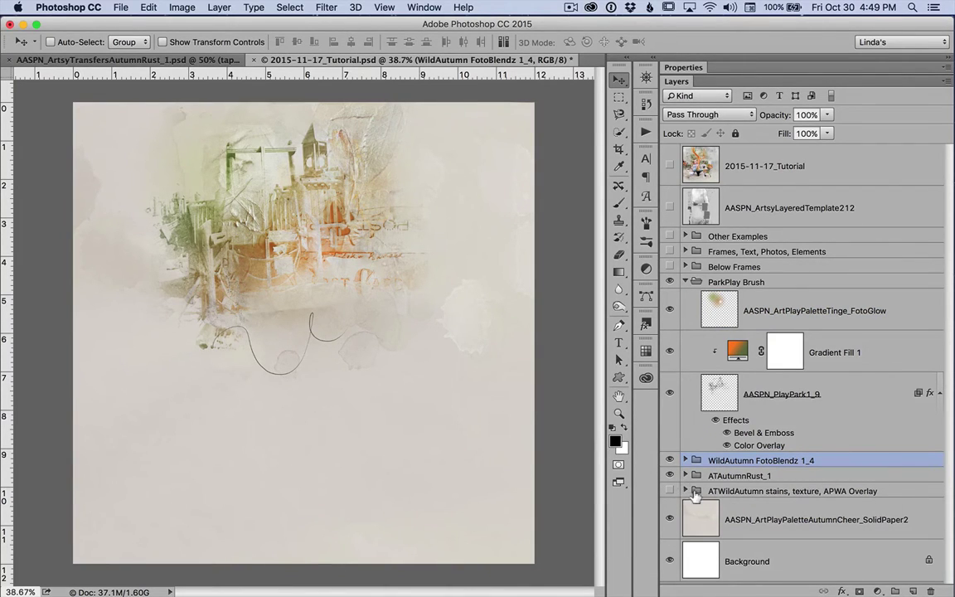
pyautogui.click(776, 520)
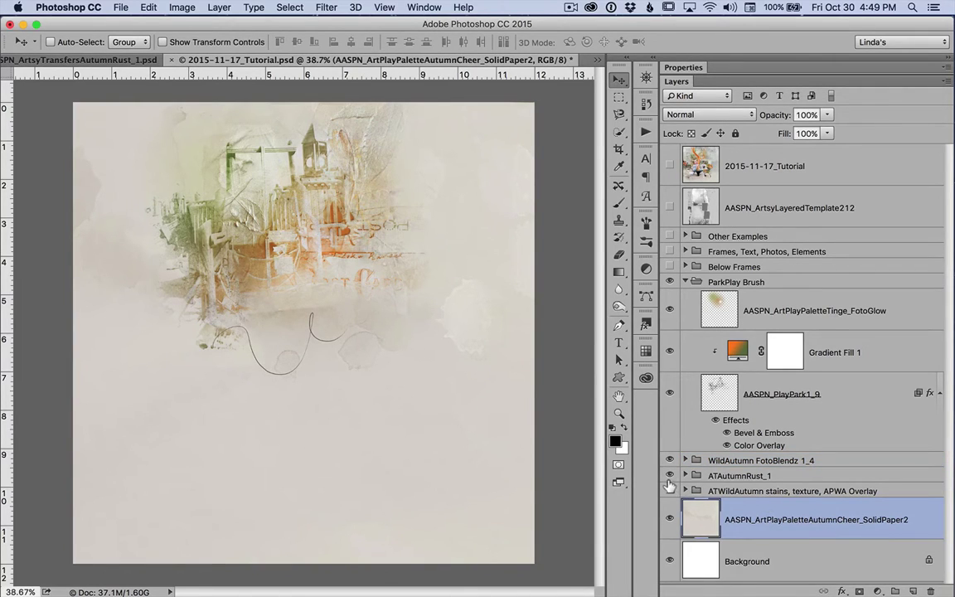
# Collapse ParkPlay Brush, then turn on and expand the ATWildAutumn stains, texture, APWA Overlay group
pyautogui.click(684, 282)
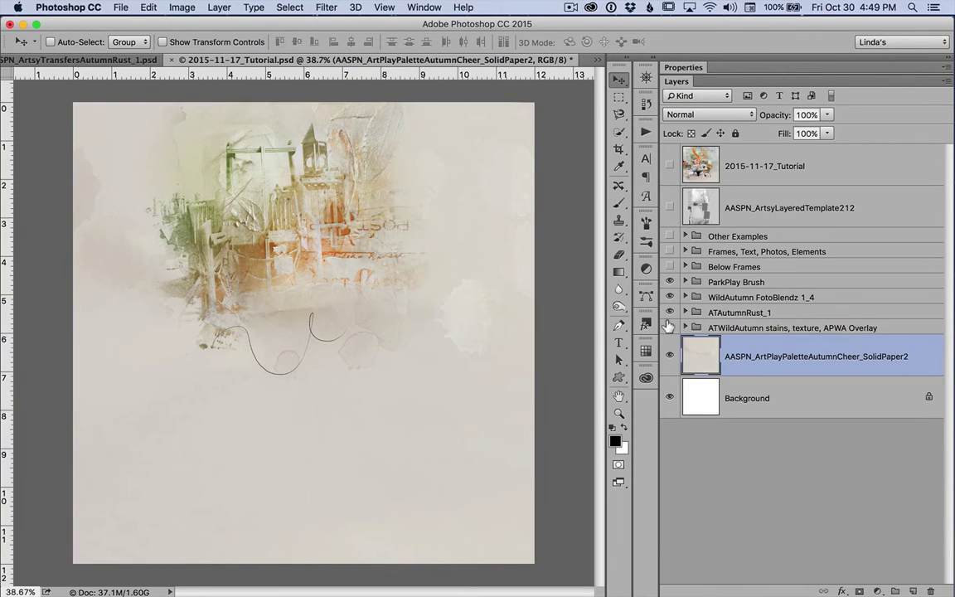
pyautogui.click(669, 327)
pyautogui.click(681, 327)
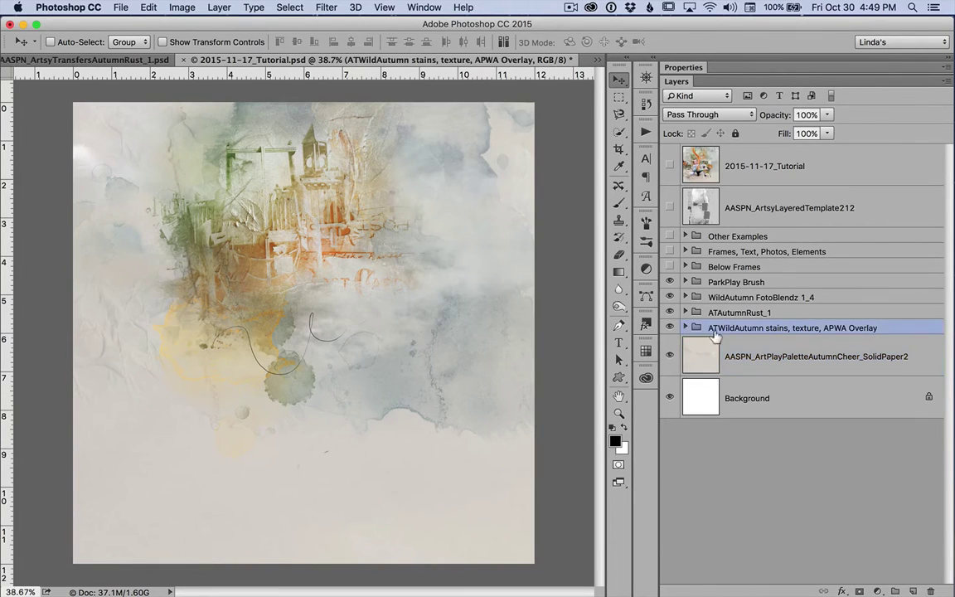
pyautogui.click(685, 327)
pyautogui.scroll(-5, 756, 419)
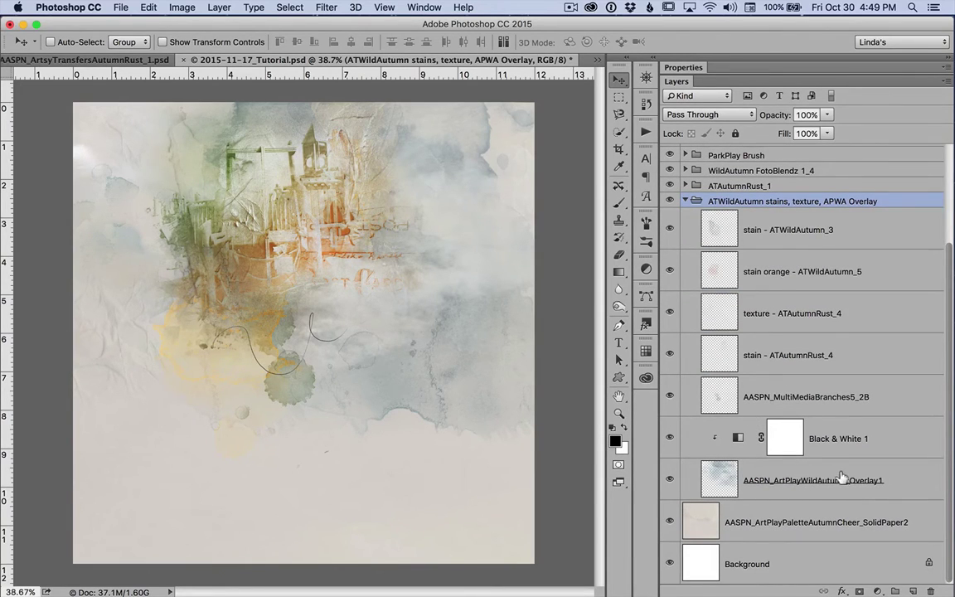
# Inspect its Black & White 1, MultiMediaBranches5_2B and stain layers, toggling visibility to compare, then collapse it
pyautogui.click(782, 437)
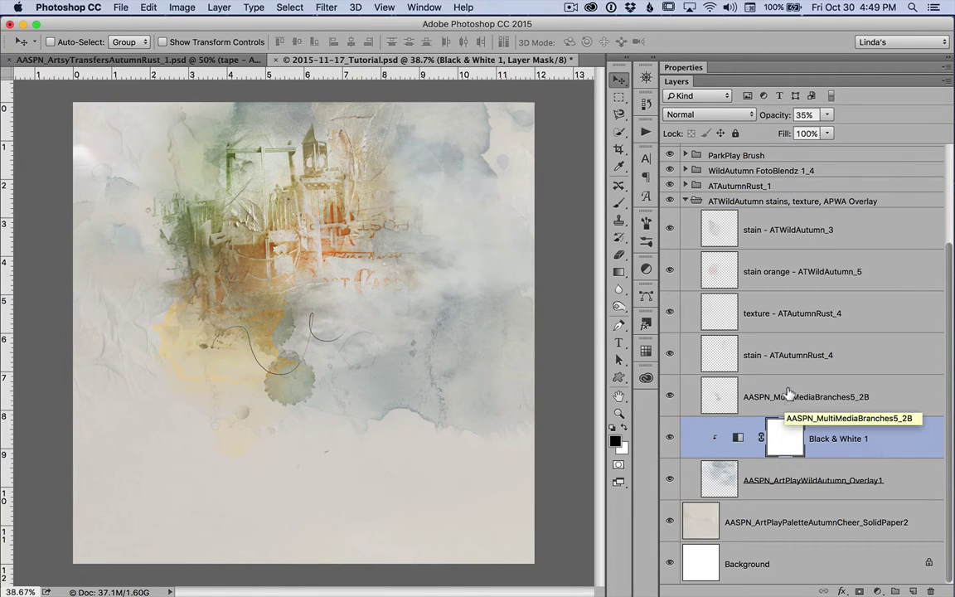
pyautogui.click(789, 393)
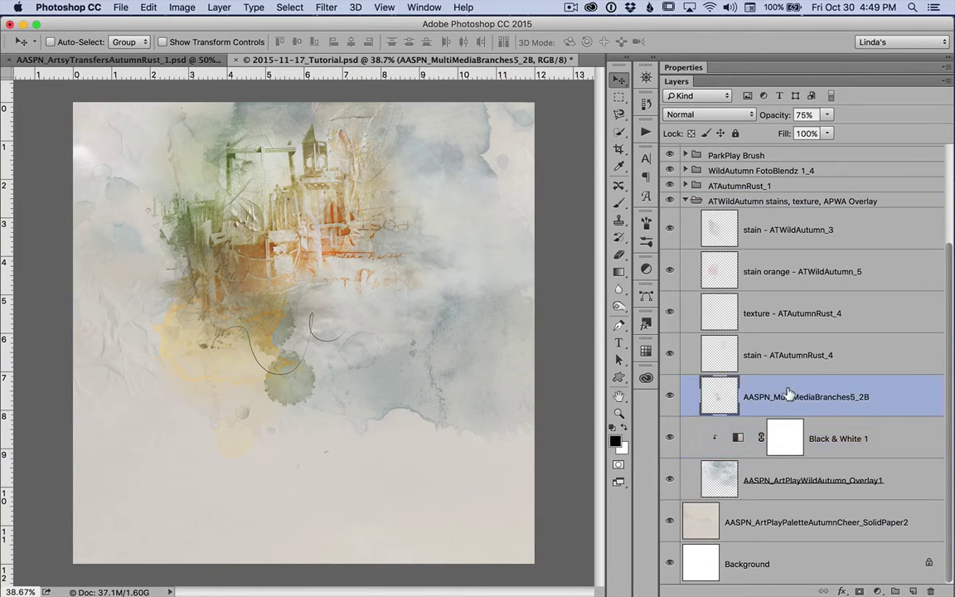
pyautogui.click(669, 395)
pyautogui.click(670, 395)
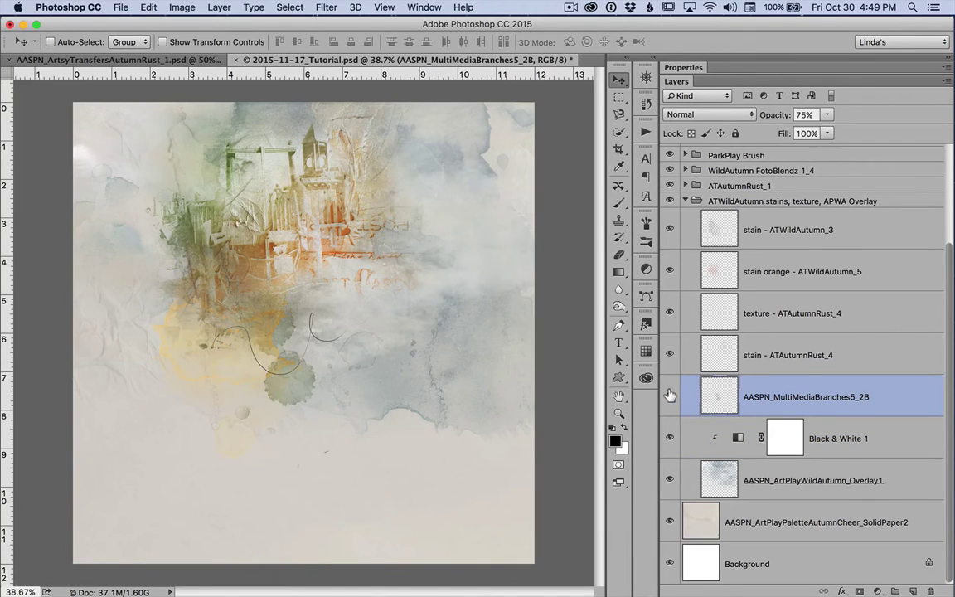
pyautogui.click(793, 355)
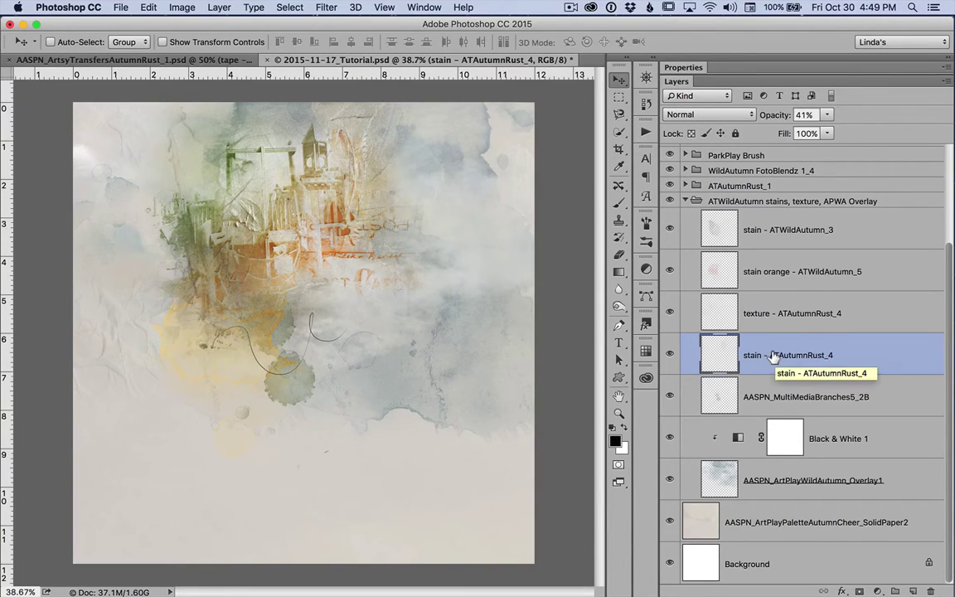
pyautogui.click(670, 226)
pyautogui.click(670, 228)
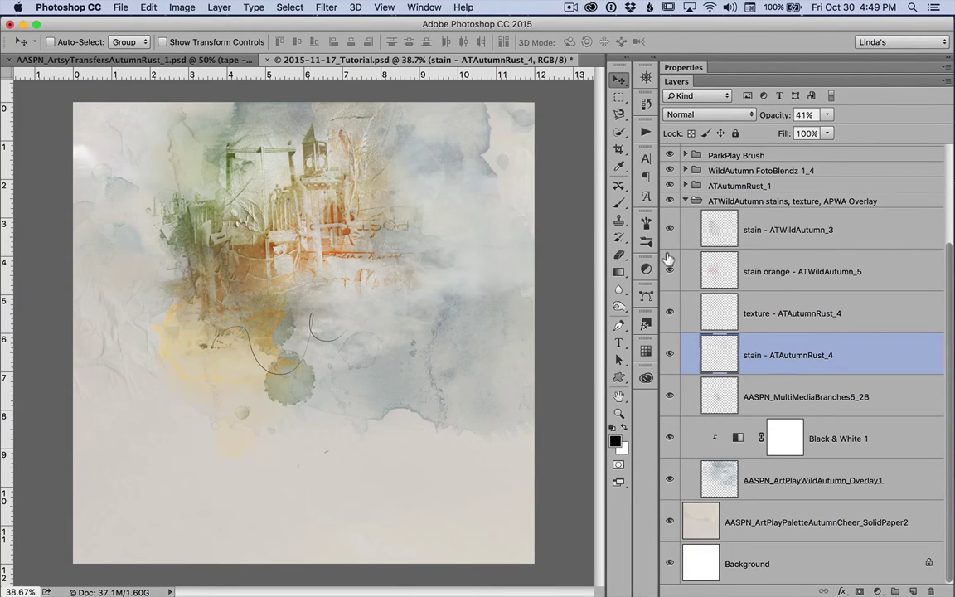
pyautogui.click(776, 267)
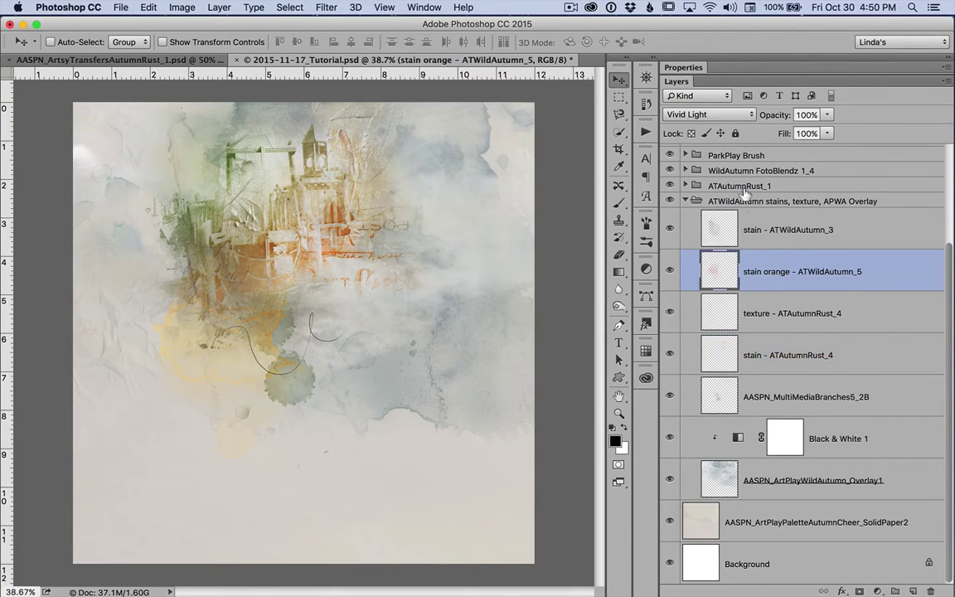
pyautogui.click(682, 201)
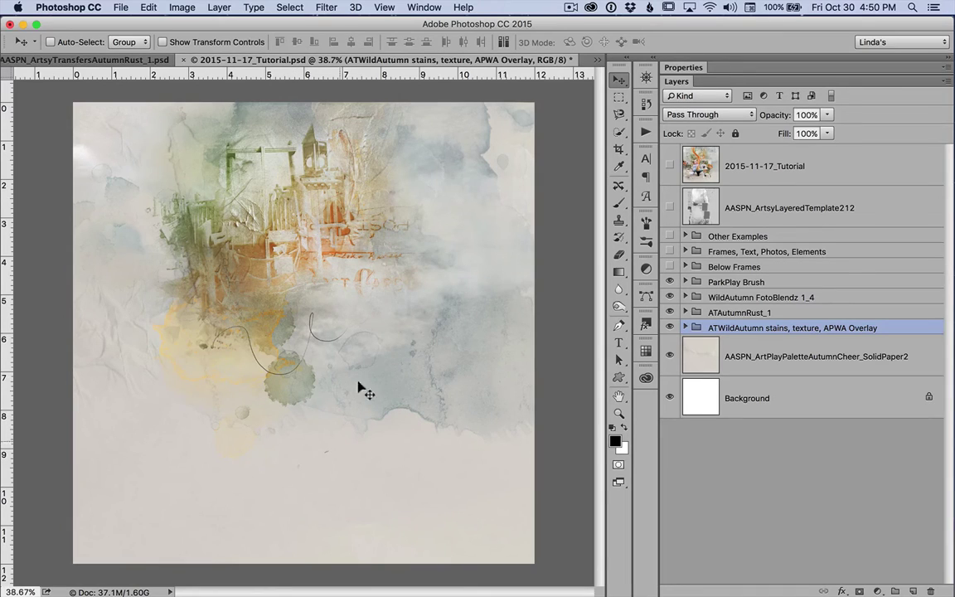
# Turn on and expand the Below Frames group, selecting its stain white - ATWildAutumn_5 layer
pyautogui.click(669, 266)
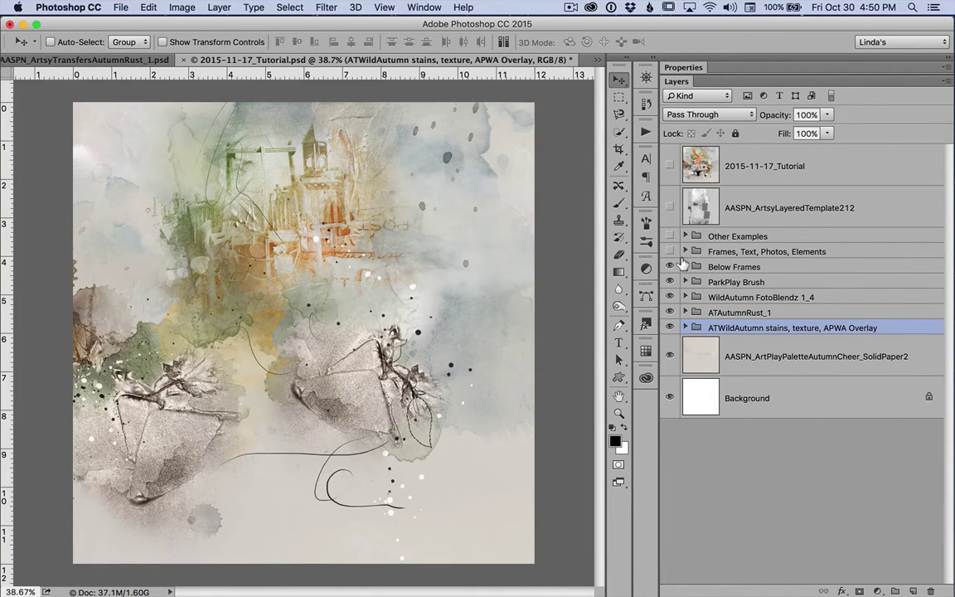
pyautogui.click(684, 266)
pyautogui.scroll(-5, 804, 337)
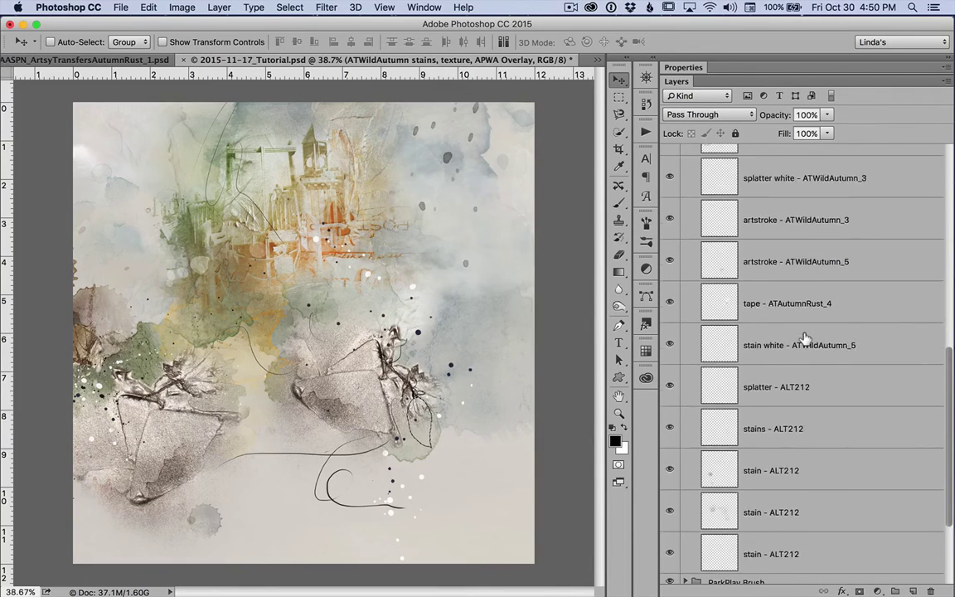
pyautogui.scroll(-3, 804, 336)
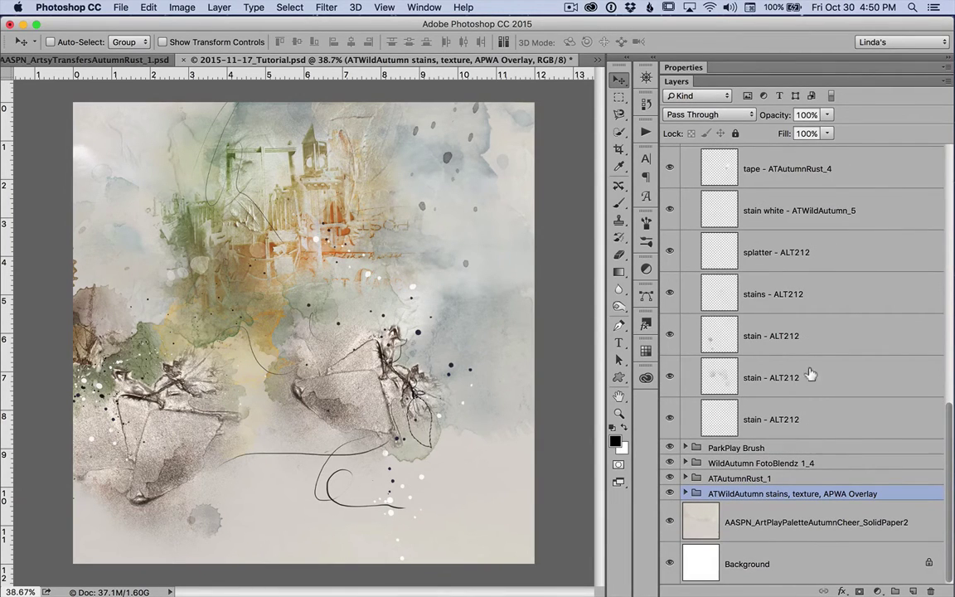
pyautogui.scroll(3, 832, 286)
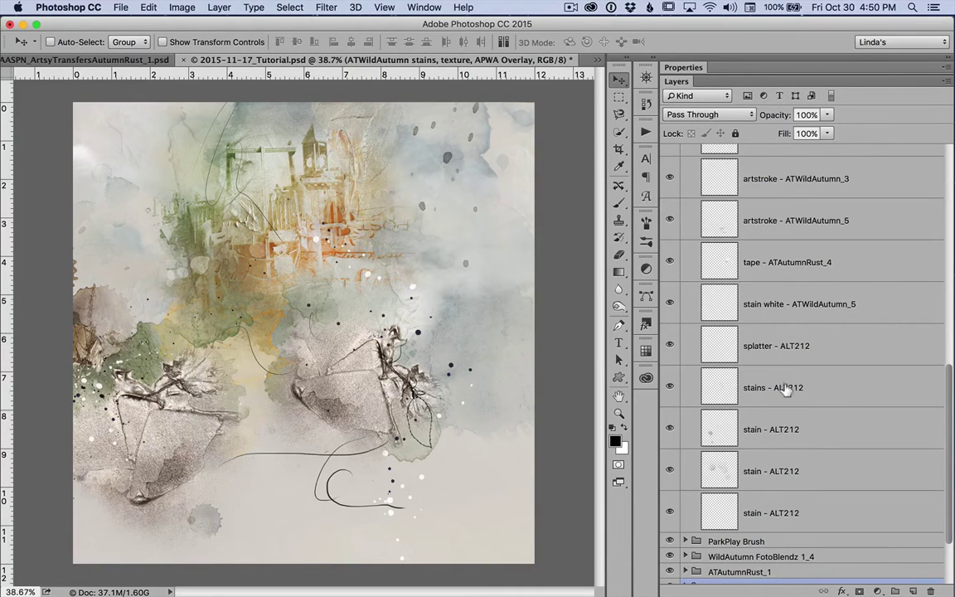
pyautogui.click(883, 302)
# Inspect the splatter white, splatter brown and AutumnCheer GoldPaint2 layers, toggling the masked AutumnCheer layer to compare
pyautogui.scroll(3, 883, 300)
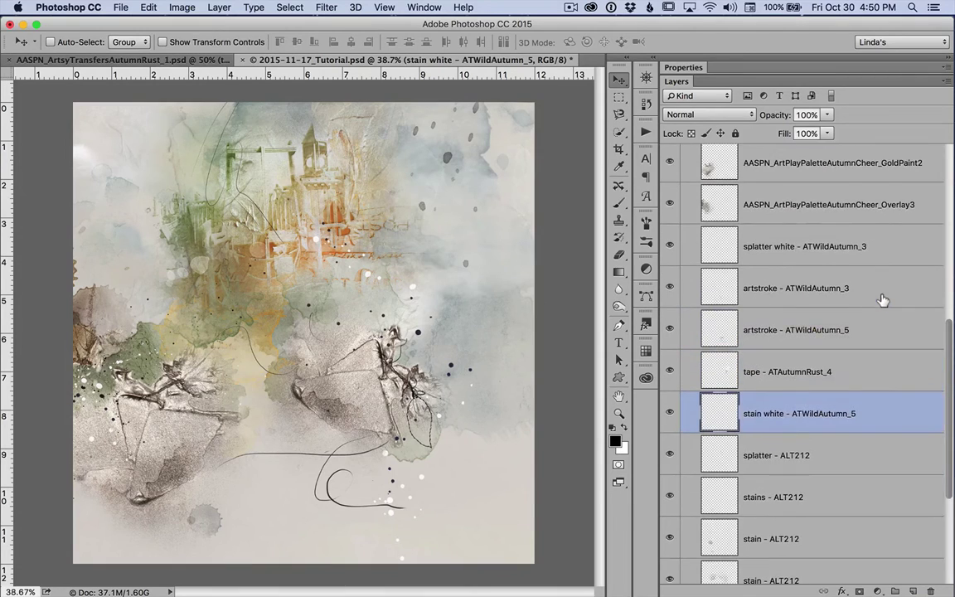
pyautogui.scroll(1, 883, 300)
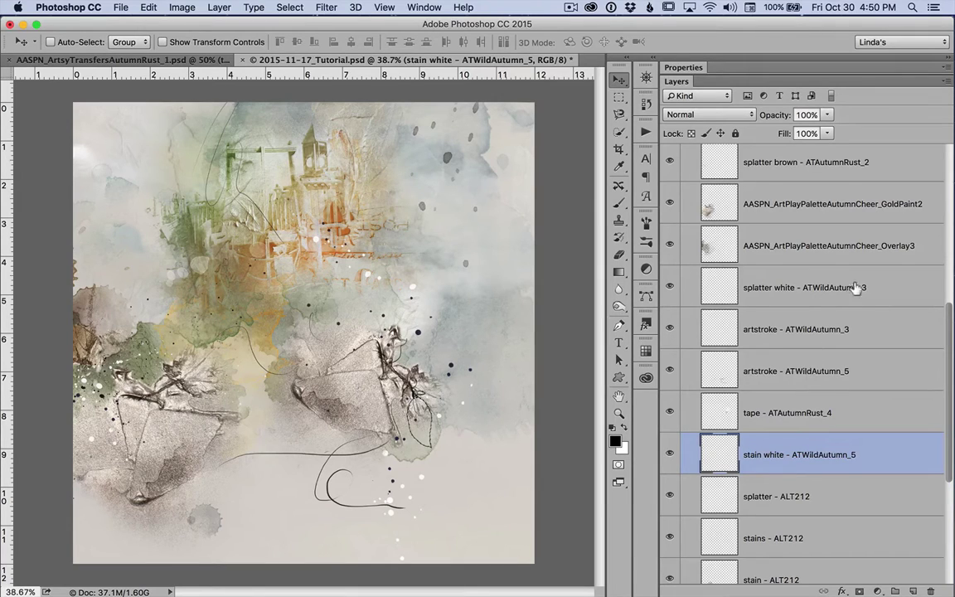
pyautogui.click(812, 282)
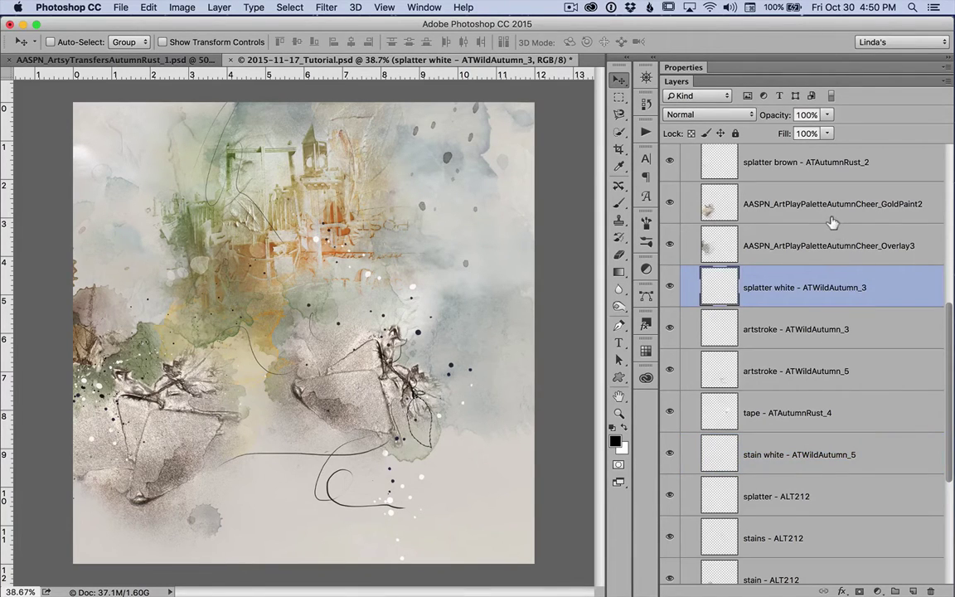
pyautogui.scroll(3, 832, 222)
pyautogui.click(837, 266)
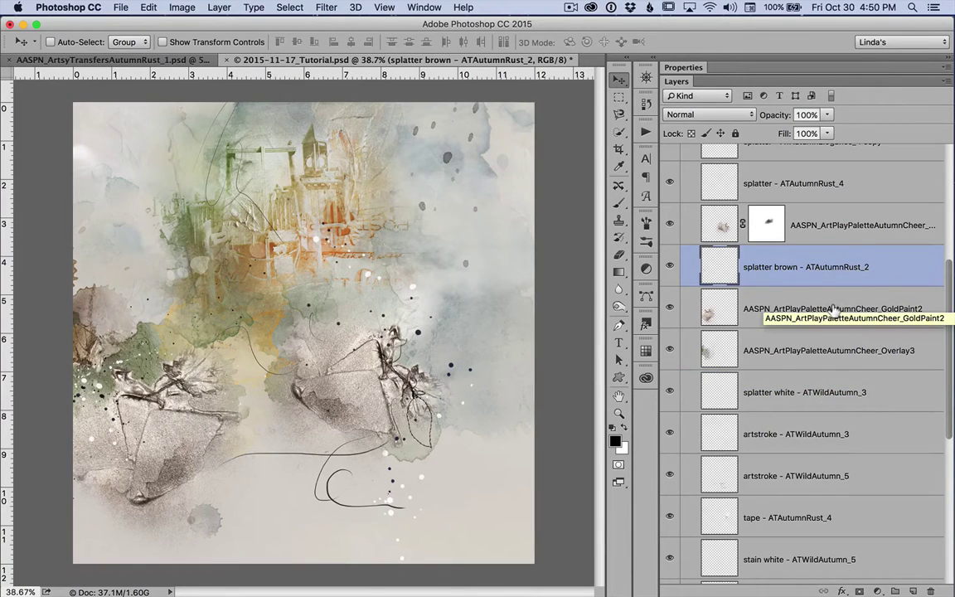
pyautogui.click(835, 308)
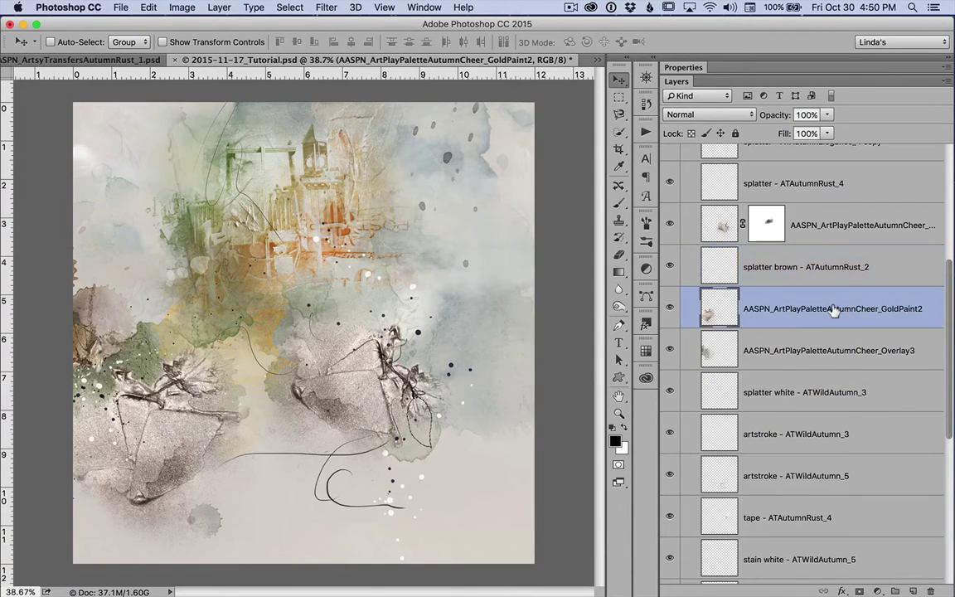
pyautogui.click(669, 222)
pyautogui.click(669, 222)
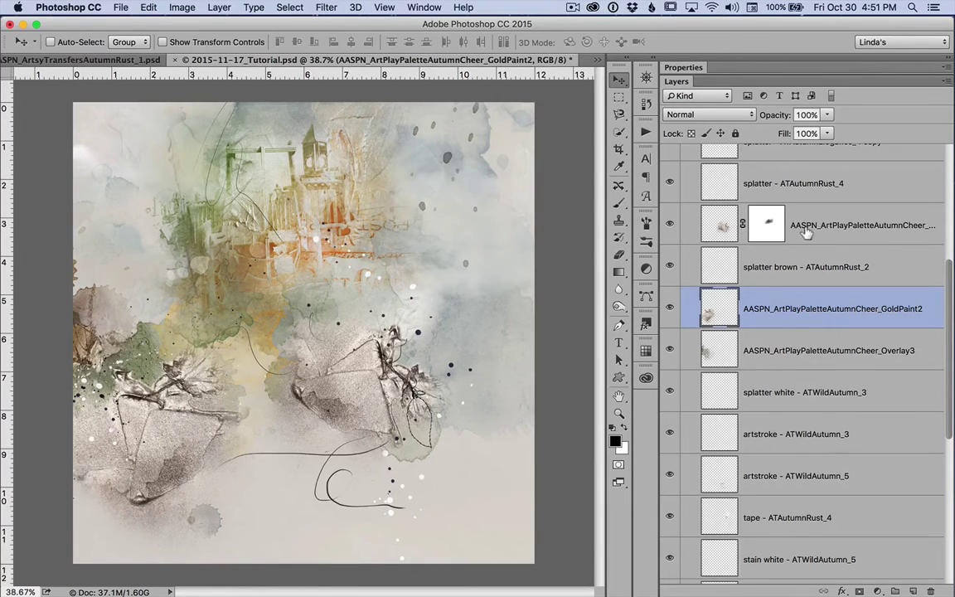
# Scroll through the Below Frames layers and select urbanstitchez - MMBranches5_3
pyautogui.scroll(4, 805, 262)
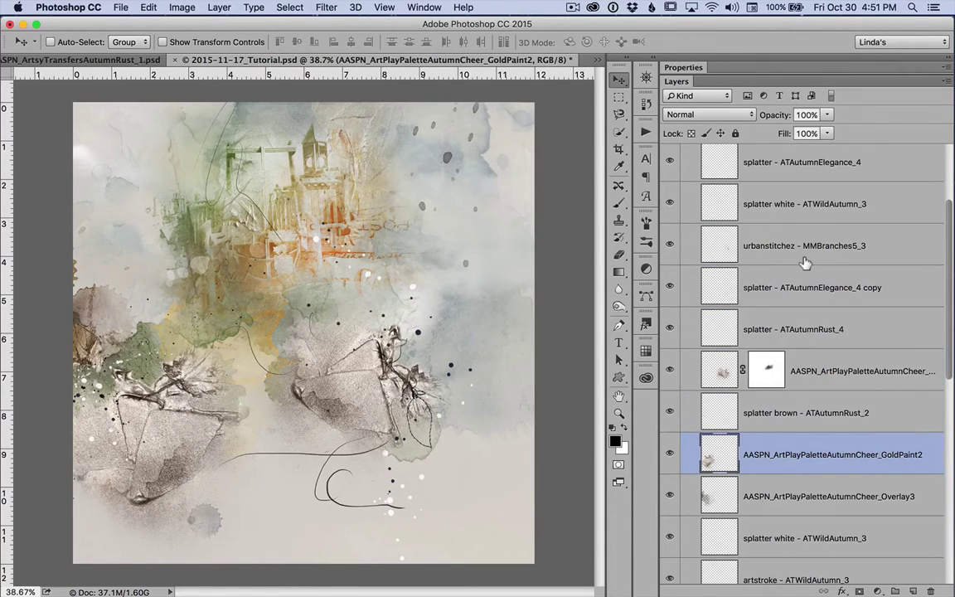
pyautogui.scroll(2, 805, 262)
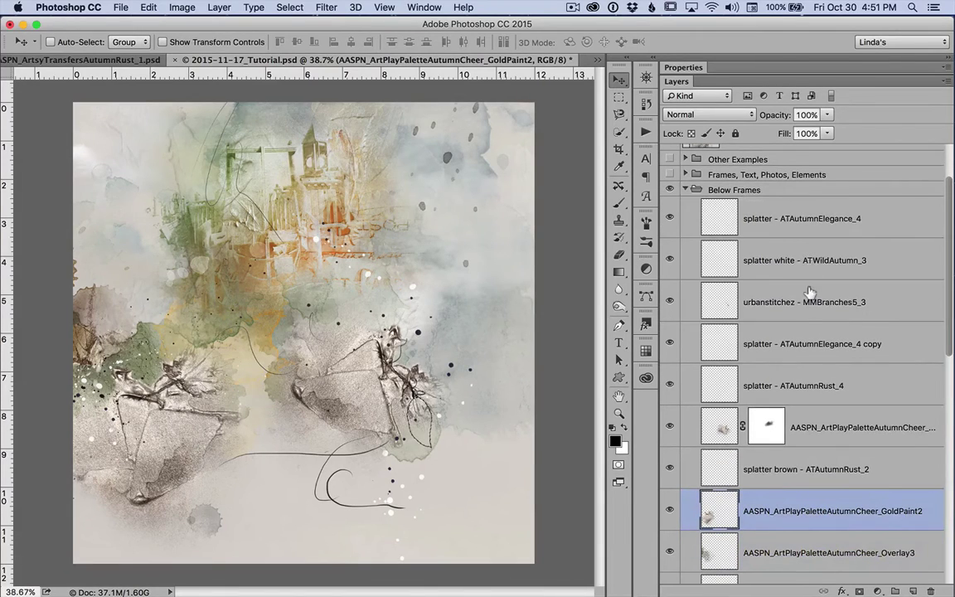
pyautogui.scroll(-5, 812, 352)
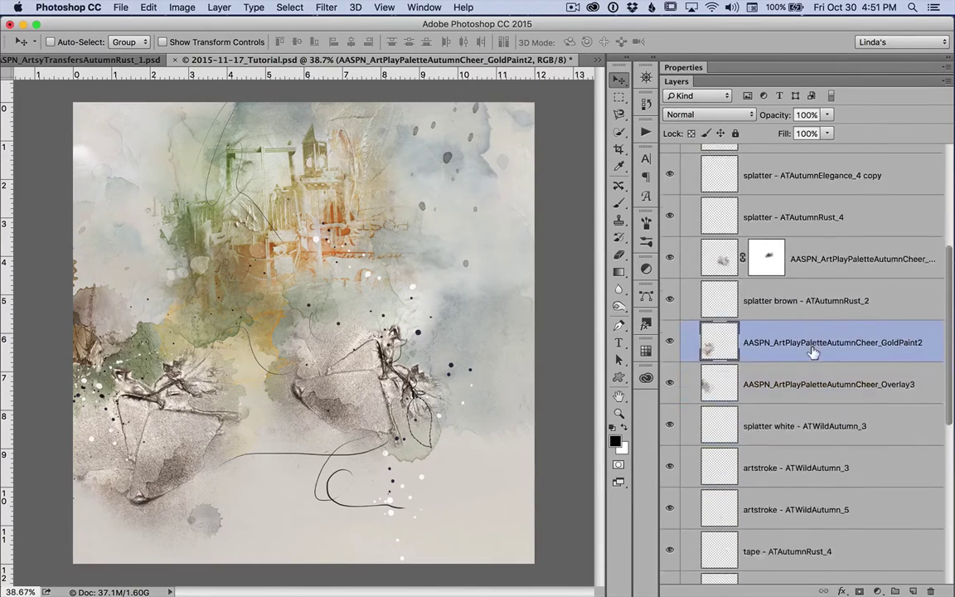
pyautogui.scroll(-4, 813, 353)
pyautogui.scroll(-6, 812, 352)
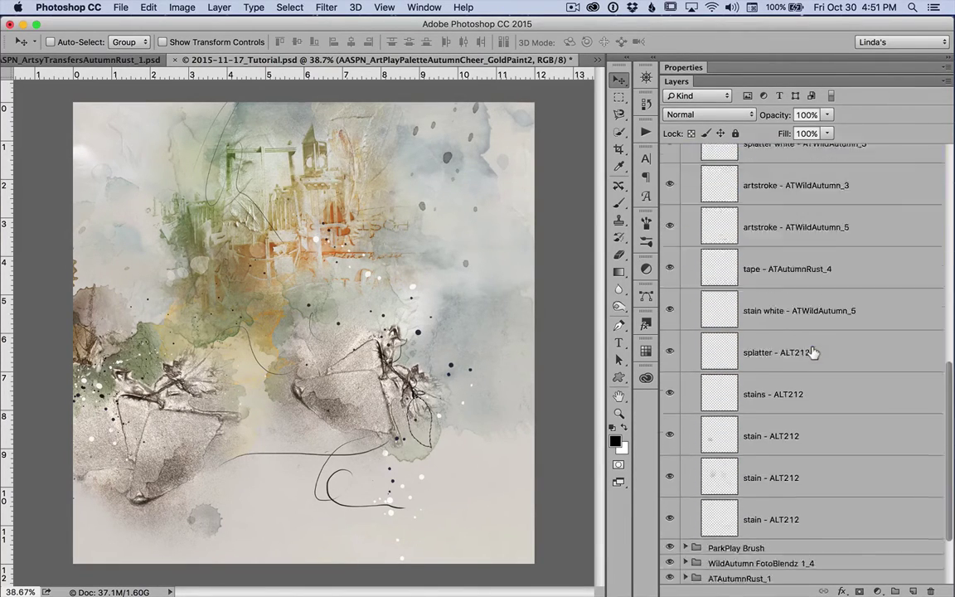
pyautogui.scroll(7, 813, 352)
pyautogui.scroll(10, 812, 352)
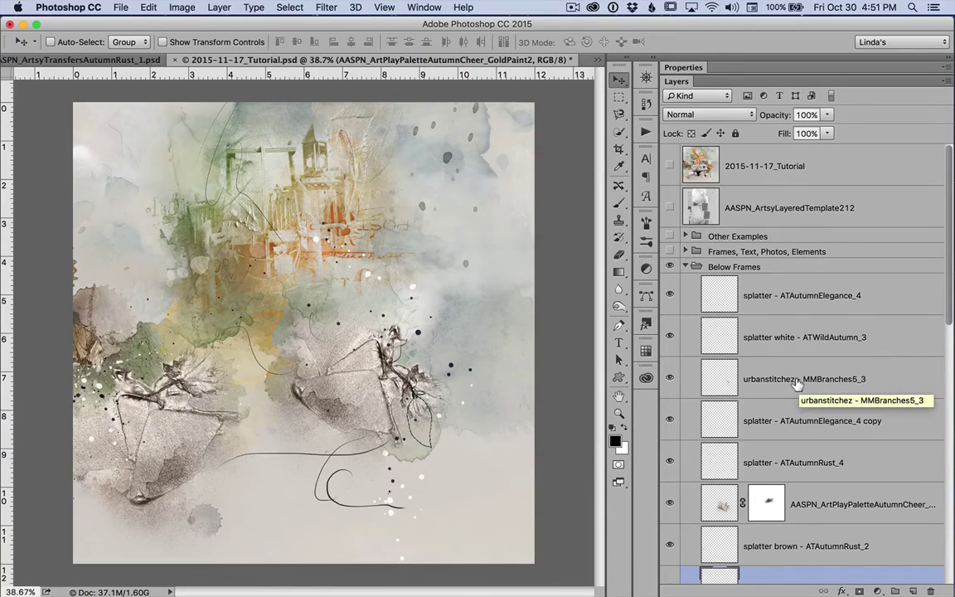
pyautogui.click(798, 381)
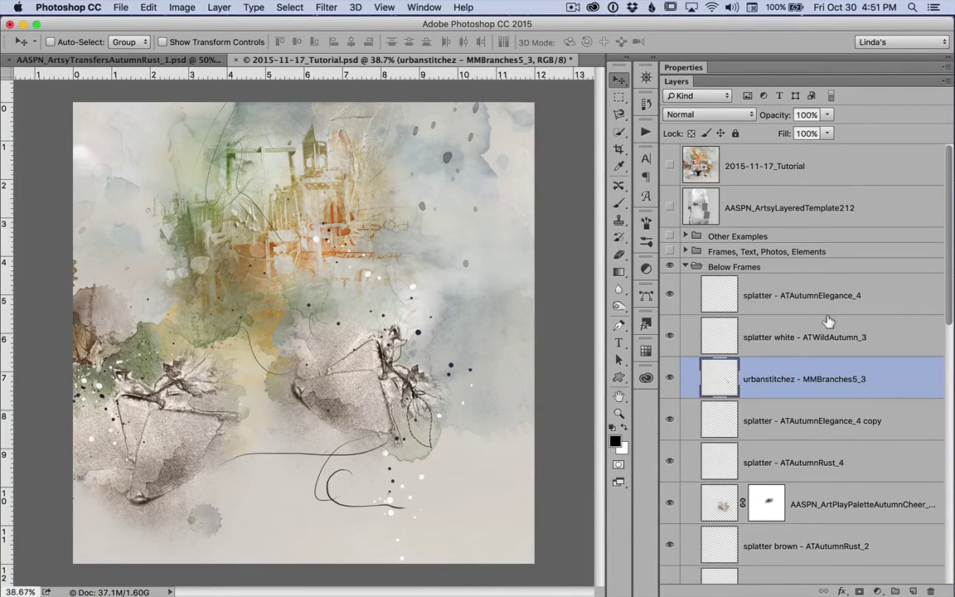
# Select the ATAutumnRust_1 group, then collapse and select the Below Frames group
pyautogui.scroll(-15, 865, 433)
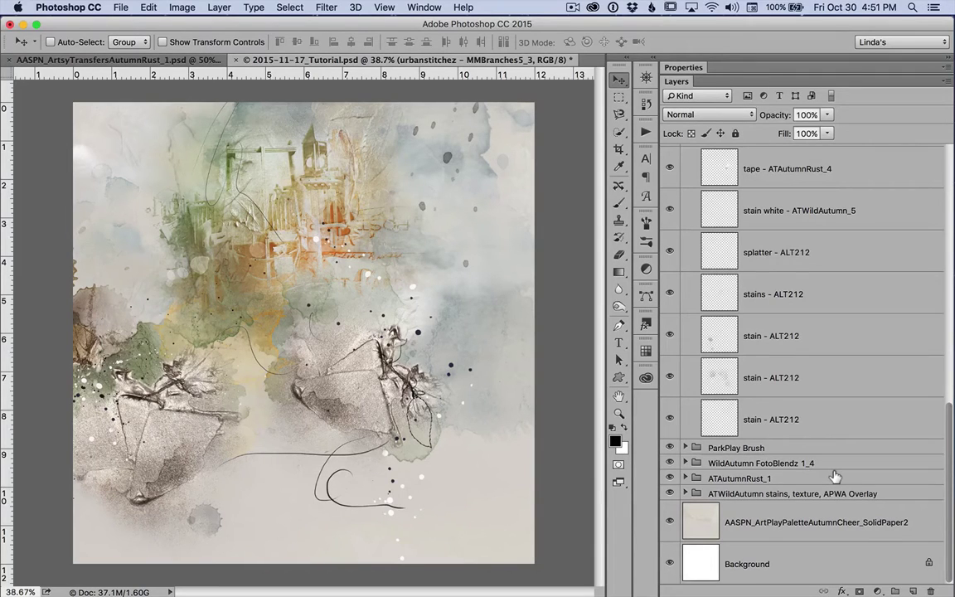
pyautogui.click(833, 477)
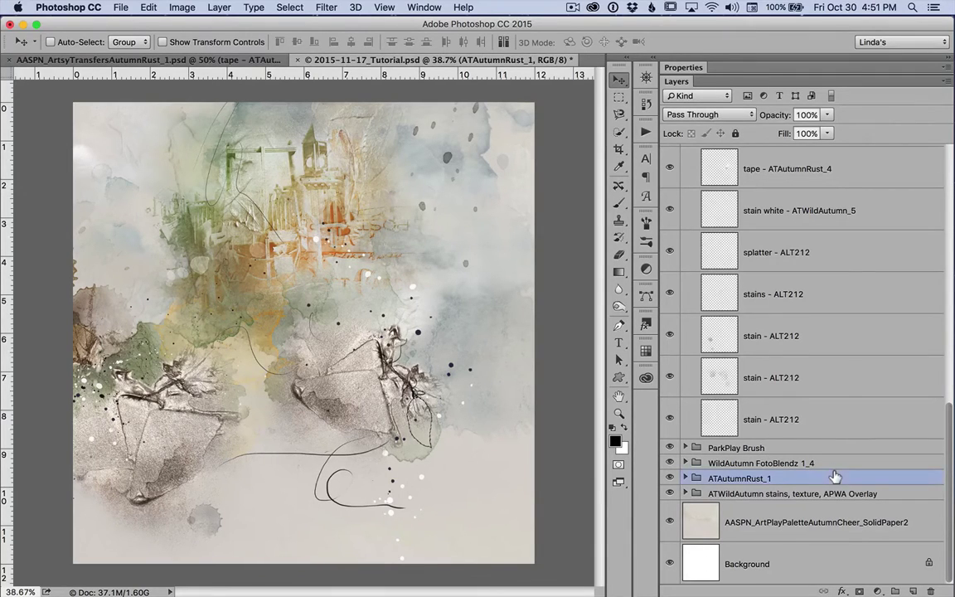
pyautogui.scroll(3, 846, 377)
pyautogui.scroll(10, 847, 376)
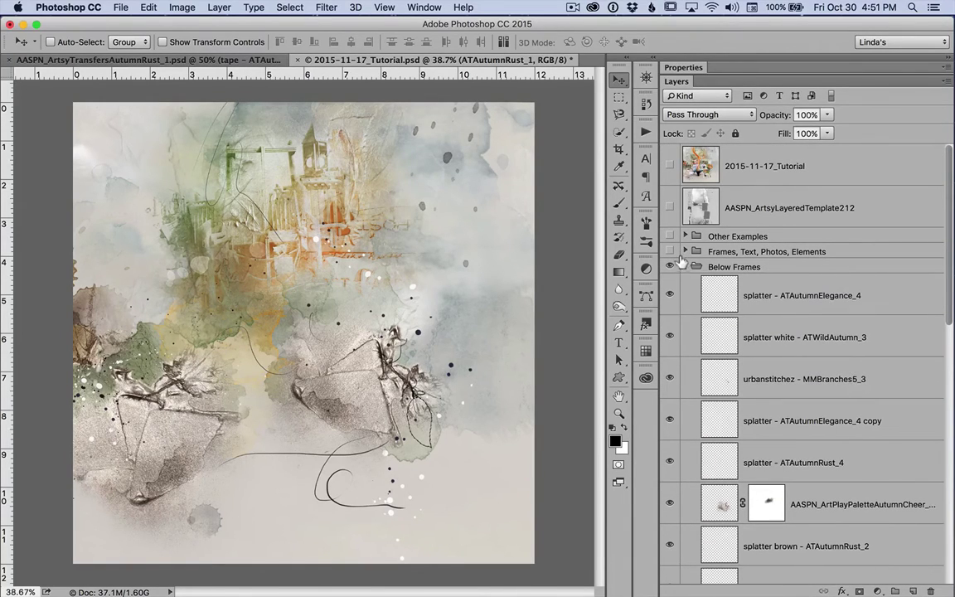
pyautogui.click(684, 266)
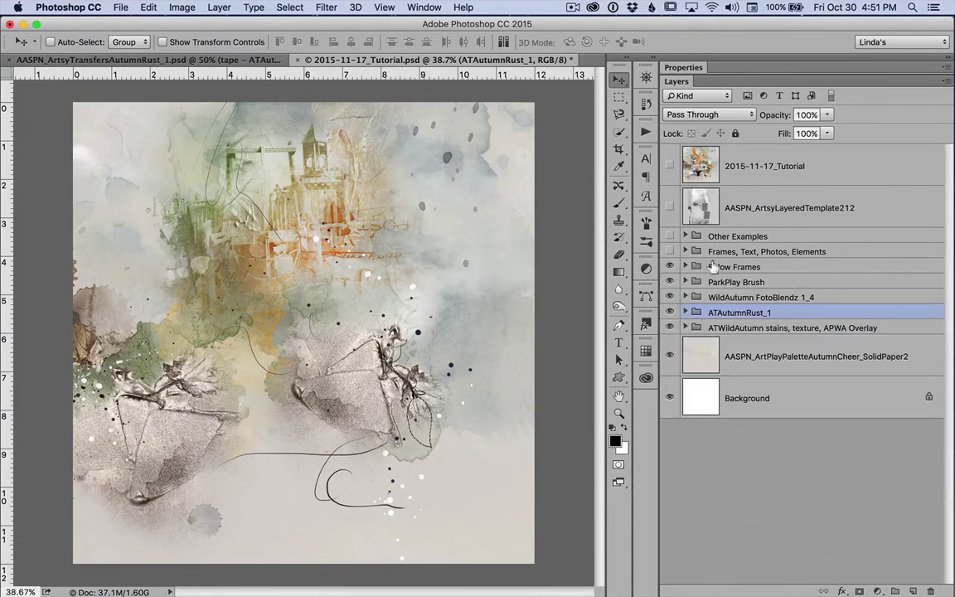
pyautogui.click(767, 266)
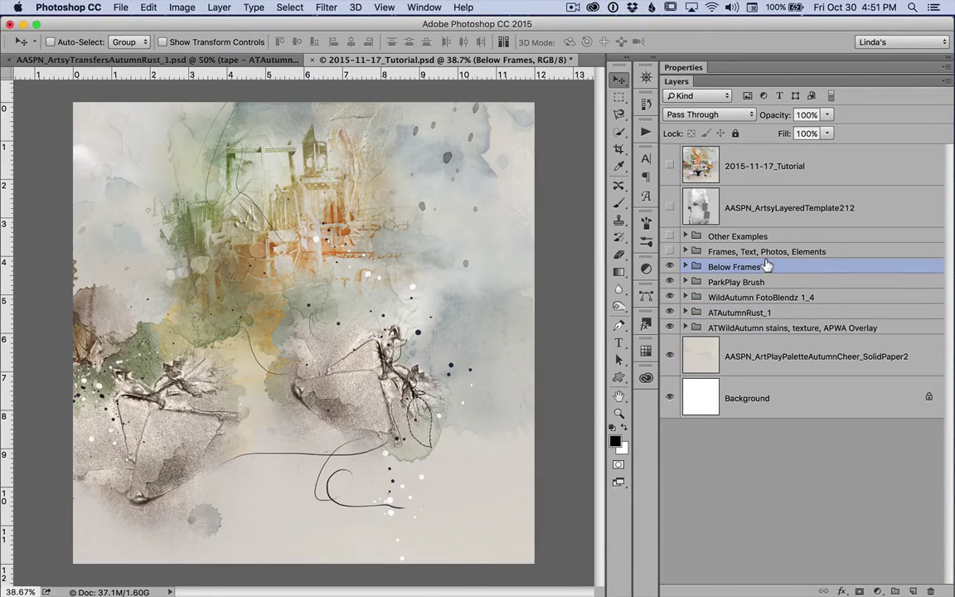
# Show and expand the Frames, Text, Photos, Elements group and its Frames and Focal Photo subgroup
pyautogui.click(668, 251)
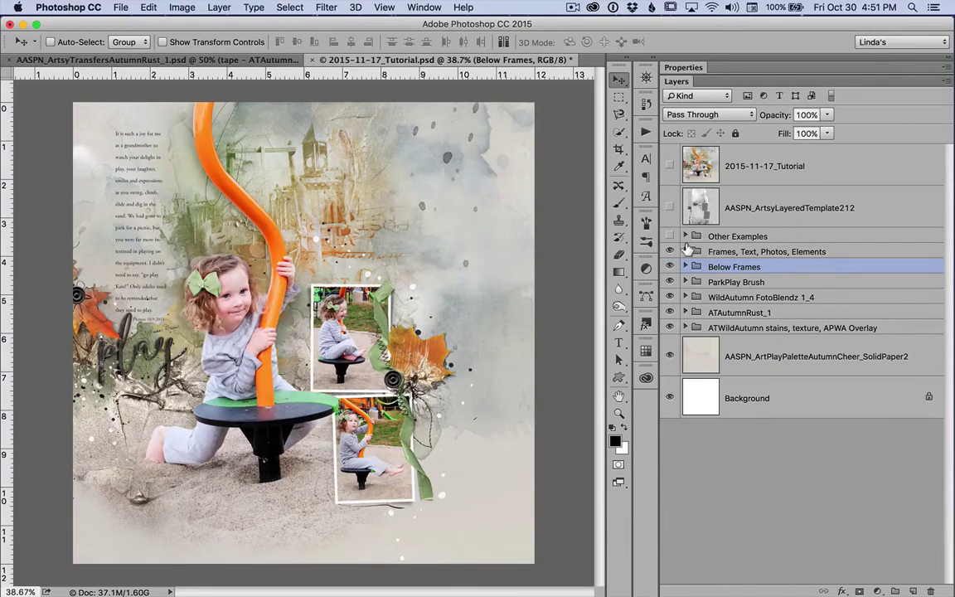
pyautogui.click(685, 252)
pyautogui.scroll(-3, 743, 261)
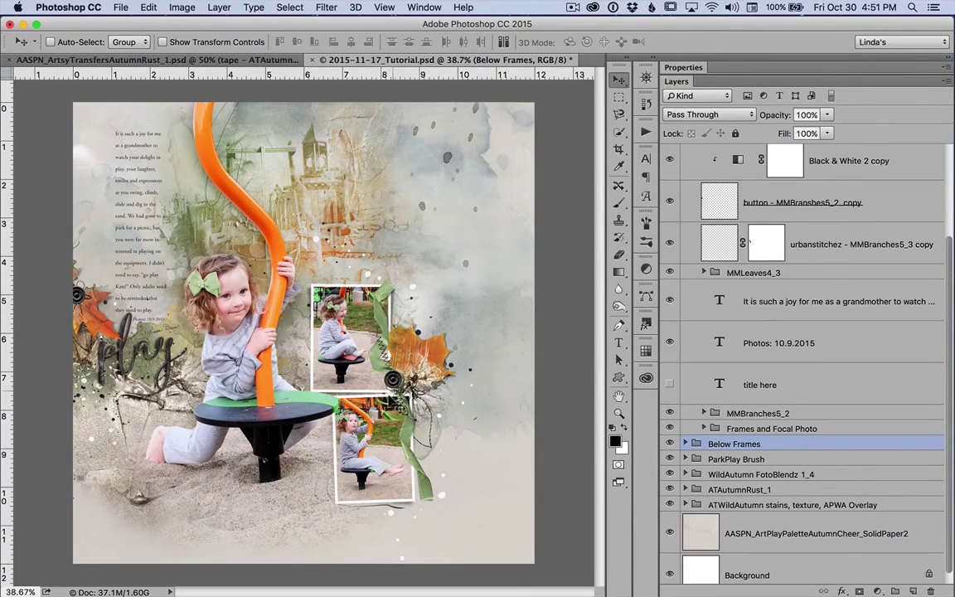
pyautogui.click(703, 428)
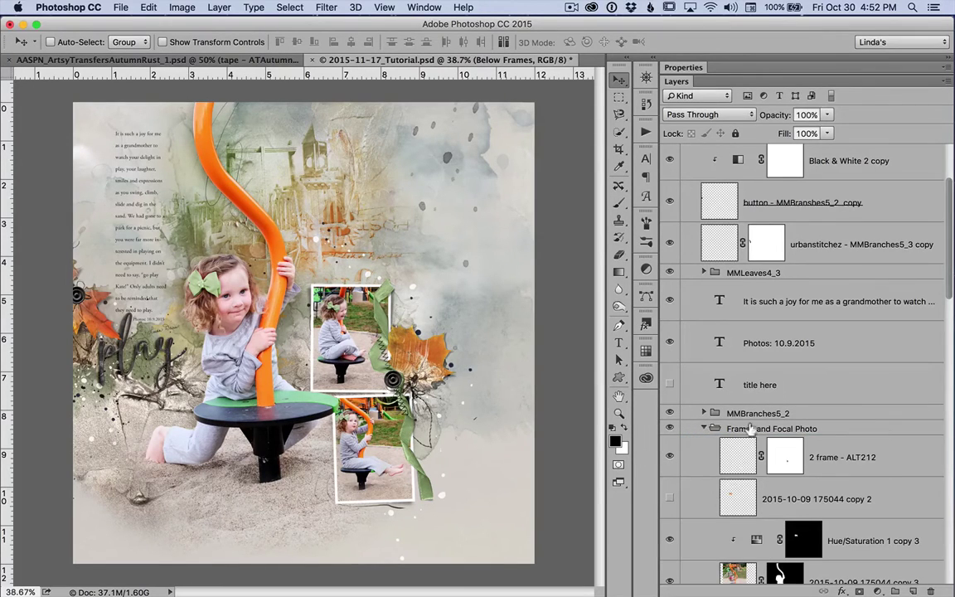
pyautogui.scroll(-5, 814, 460)
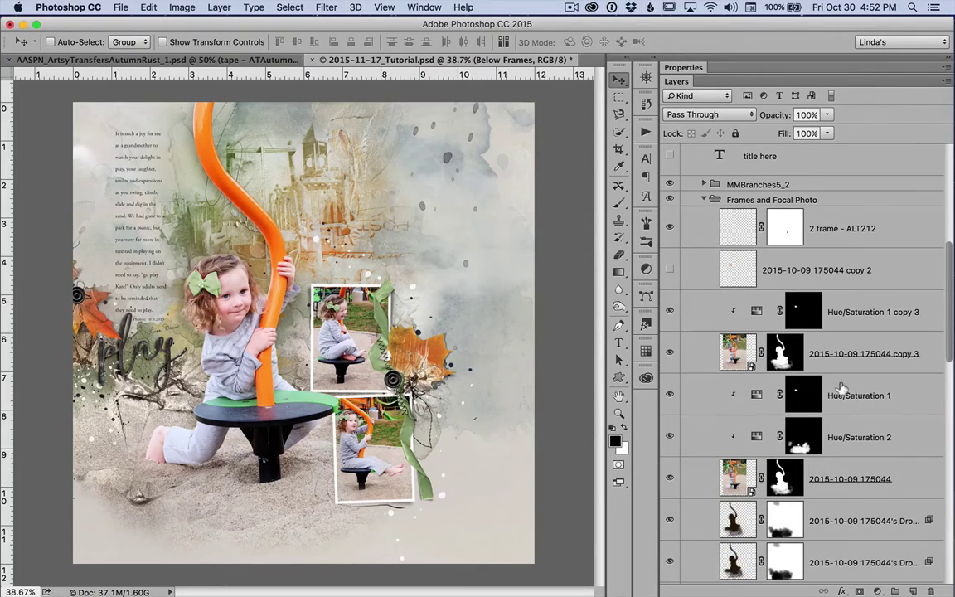
pyautogui.scroll(-1, 841, 425)
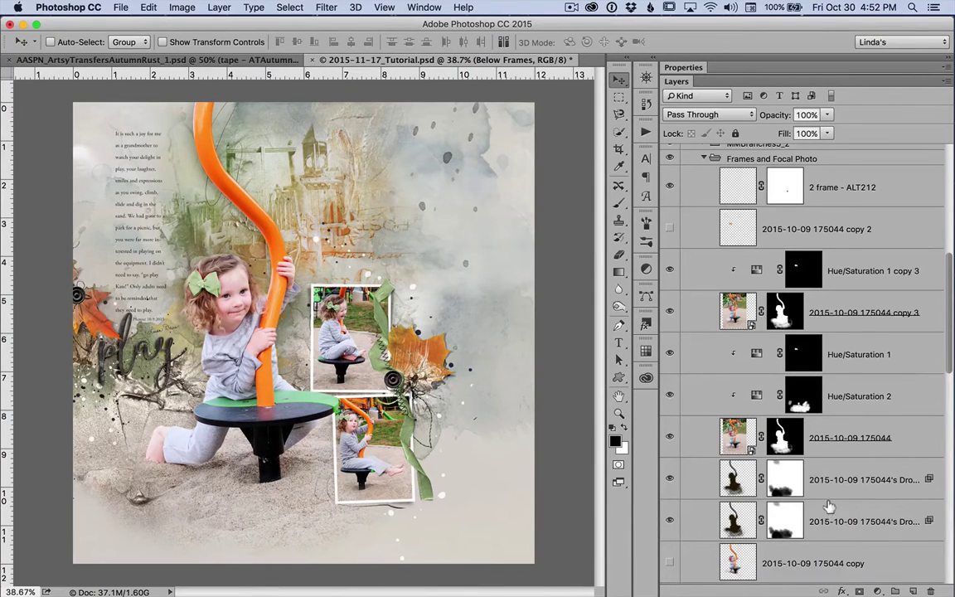
pyautogui.scroll(-4, 827, 518)
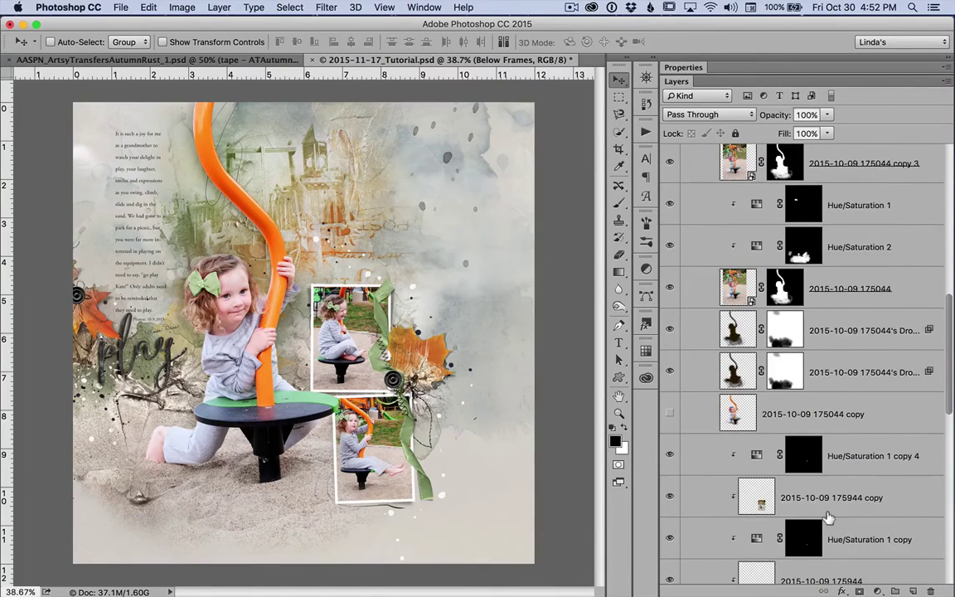
pyautogui.scroll(-5, 828, 518)
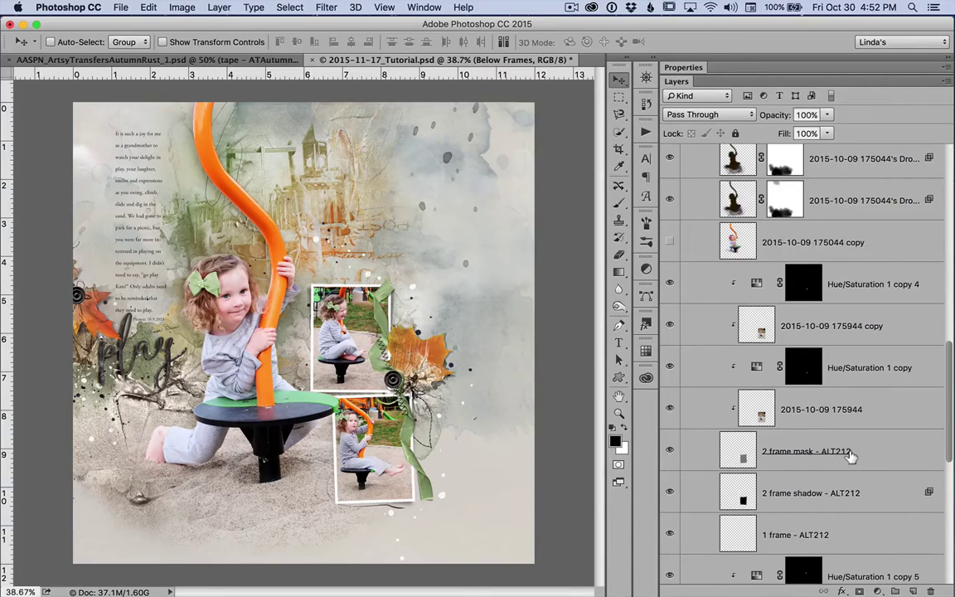
pyautogui.scroll(10, 858, 261)
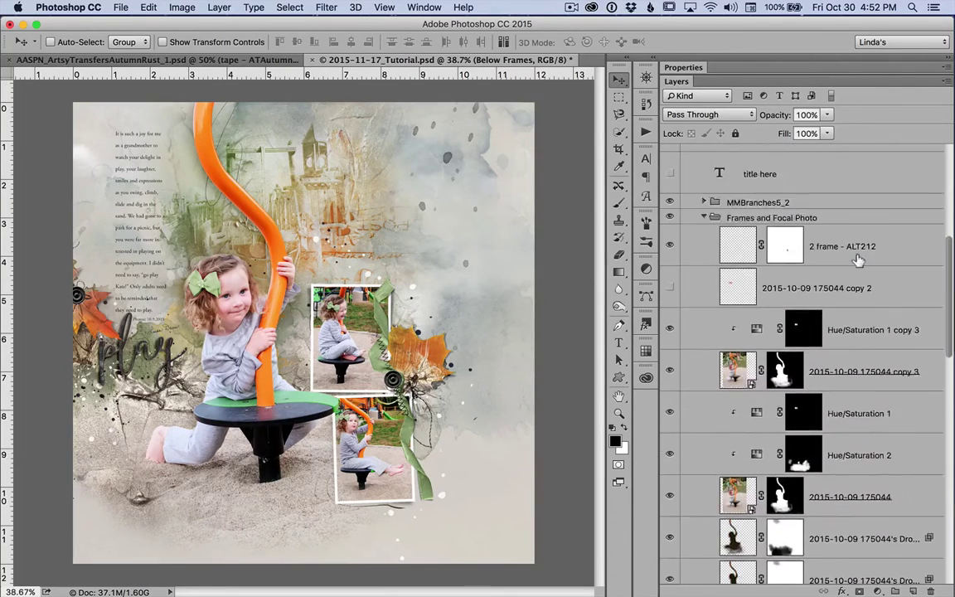
pyautogui.scroll(-1, 858, 260)
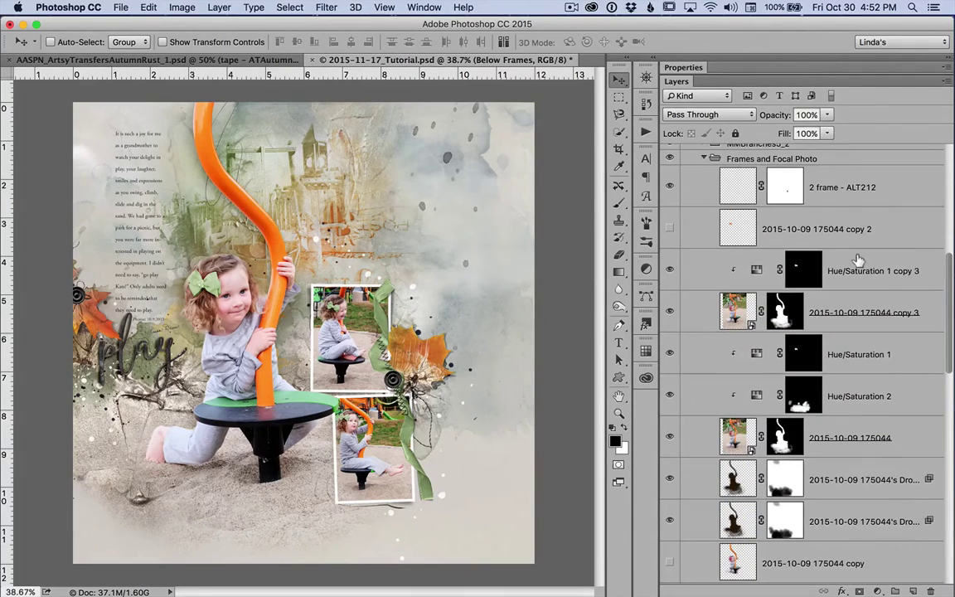
pyautogui.click(844, 316)
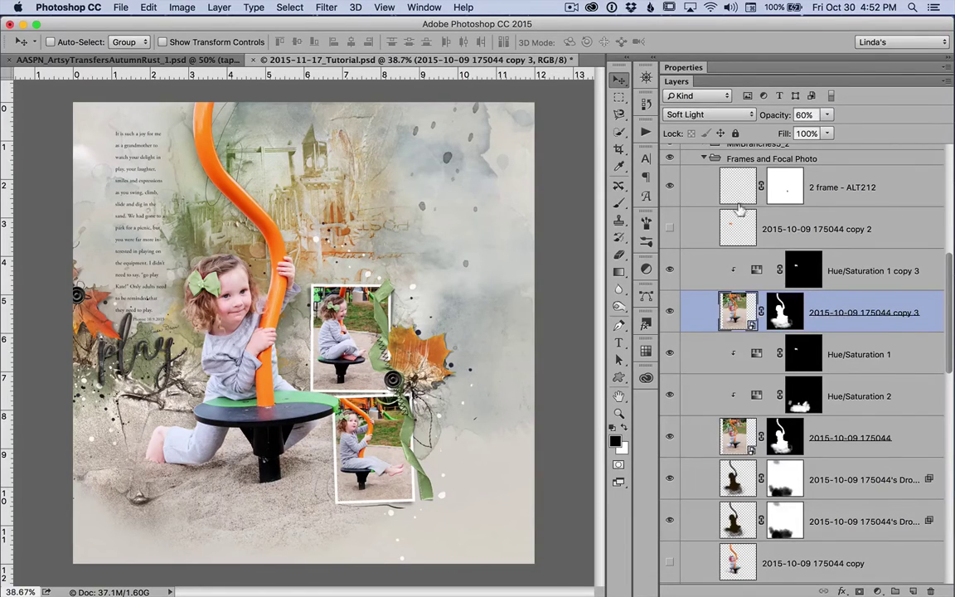
pyautogui.scroll(2, 709, 231)
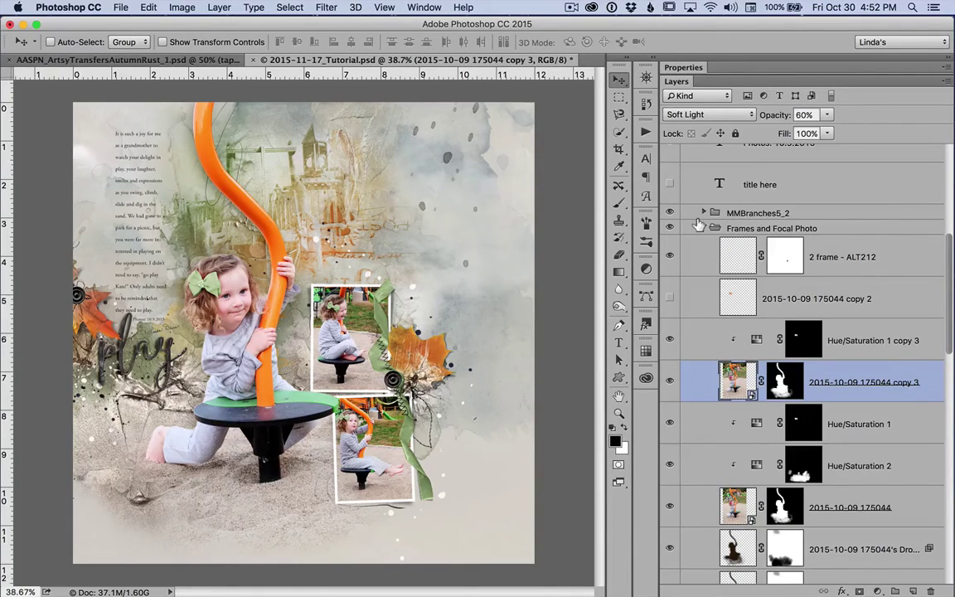
# Collapse the Frames and Focal Photo group and expand the MMLeaves4_3 group
pyautogui.click(703, 228)
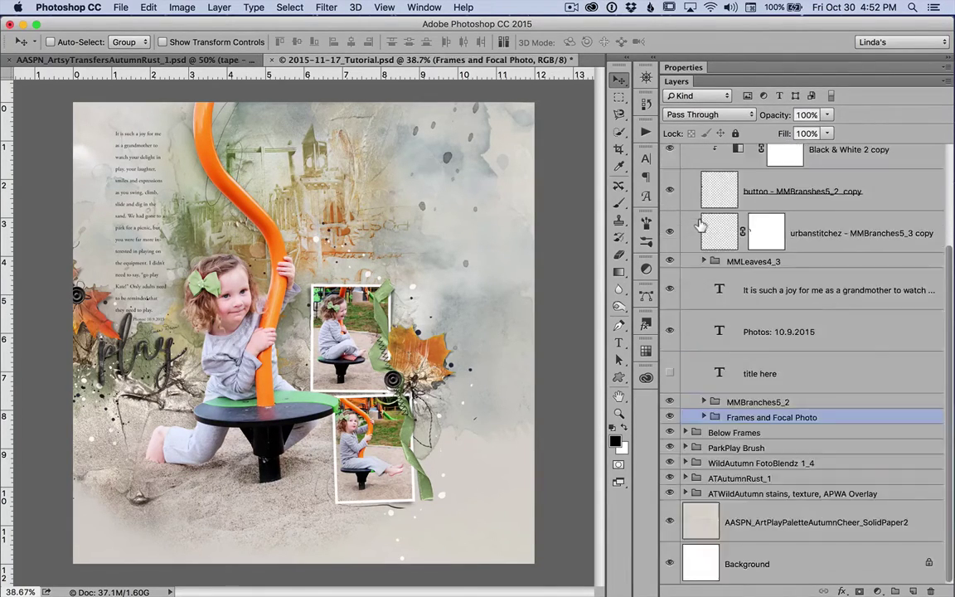
pyautogui.scroll(3, 825, 280)
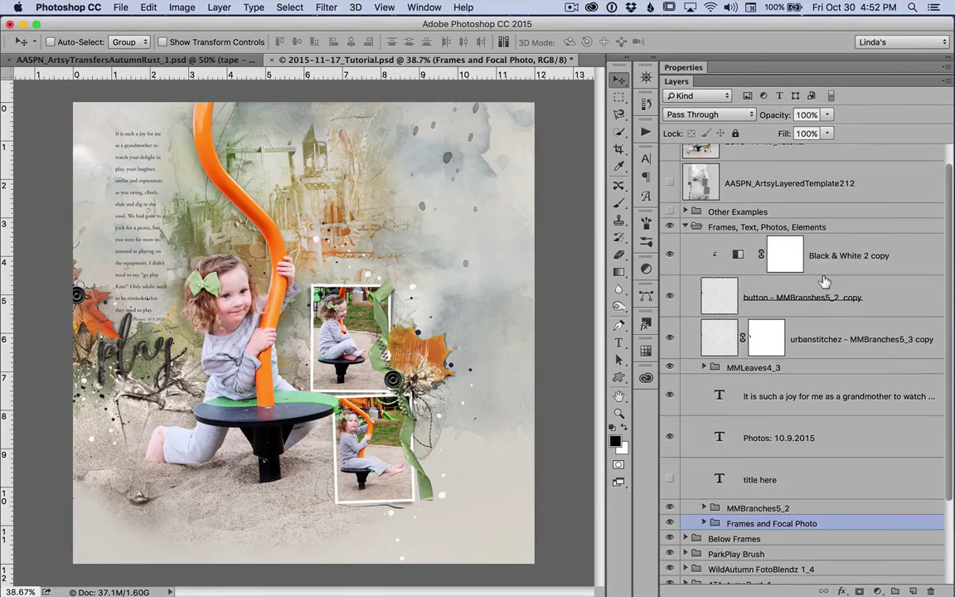
pyautogui.click(703, 367)
pyautogui.scroll(-3, 815, 423)
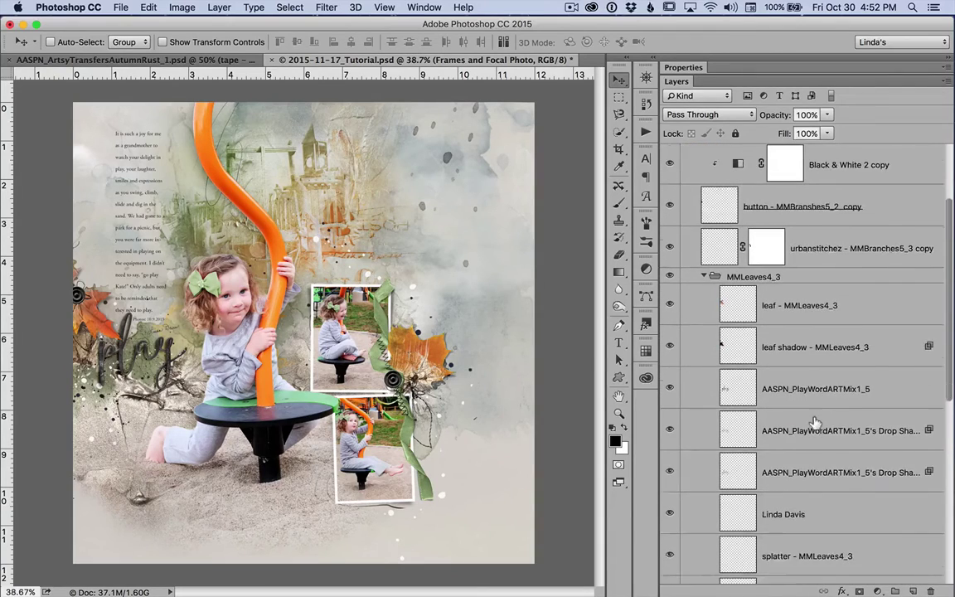
pyautogui.scroll(-1, 815, 422)
# Toggle AASPN_PlayWordARTMix1_5 off and on, then collapse Frames, Text, Photos, Elements
pyautogui.click(840, 373)
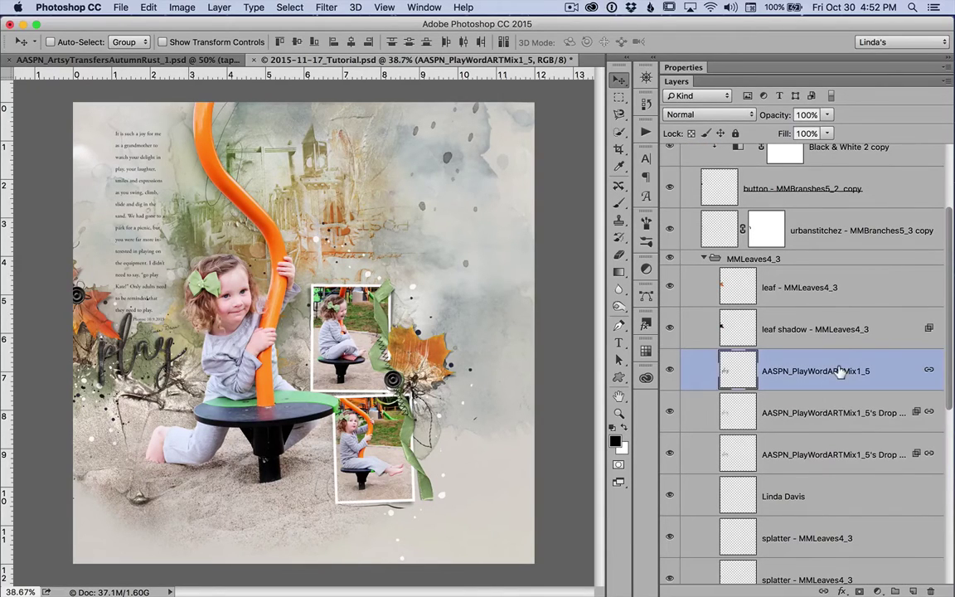
pyautogui.click(669, 370)
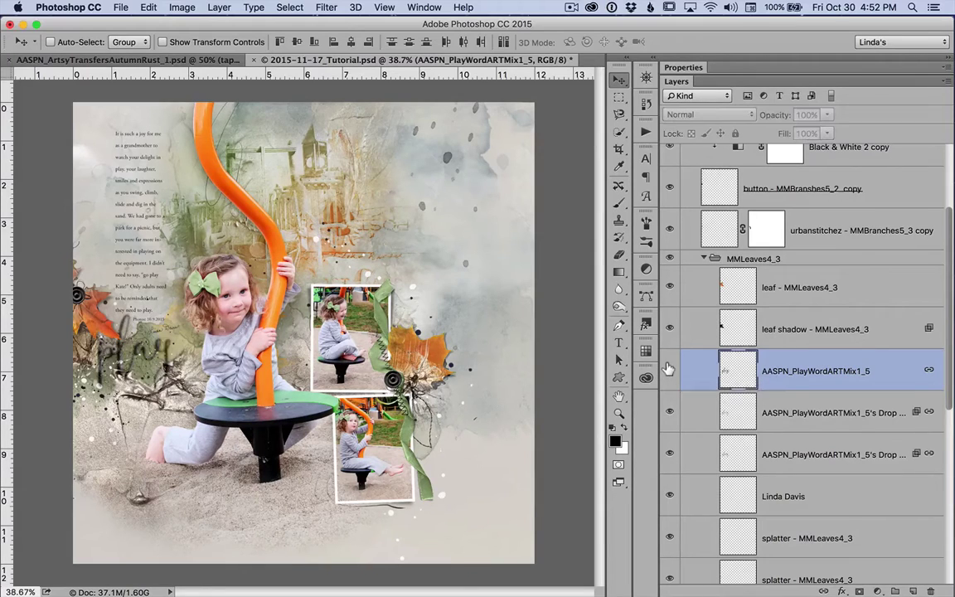
pyautogui.click(669, 370)
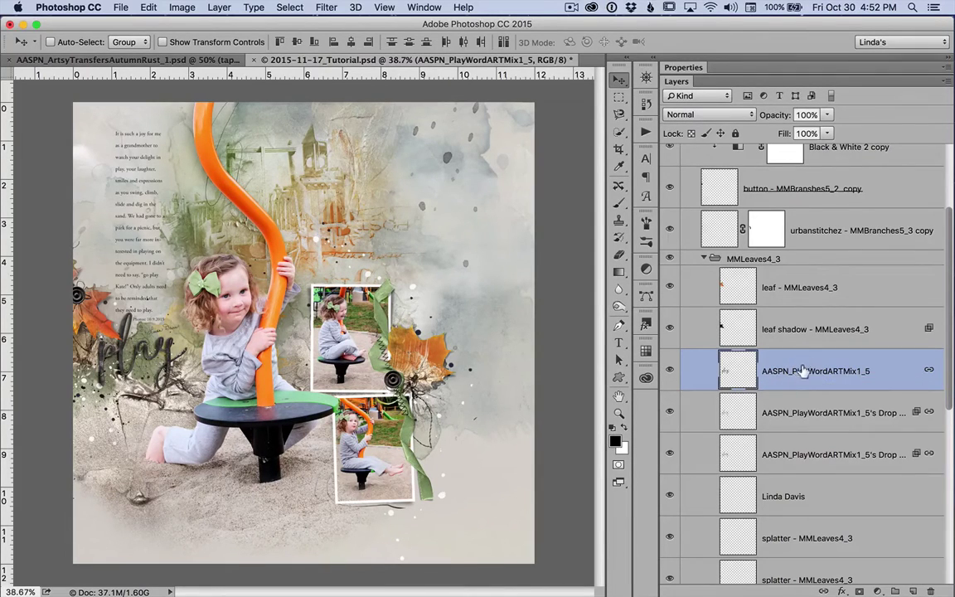
pyautogui.scroll(5, 801, 371)
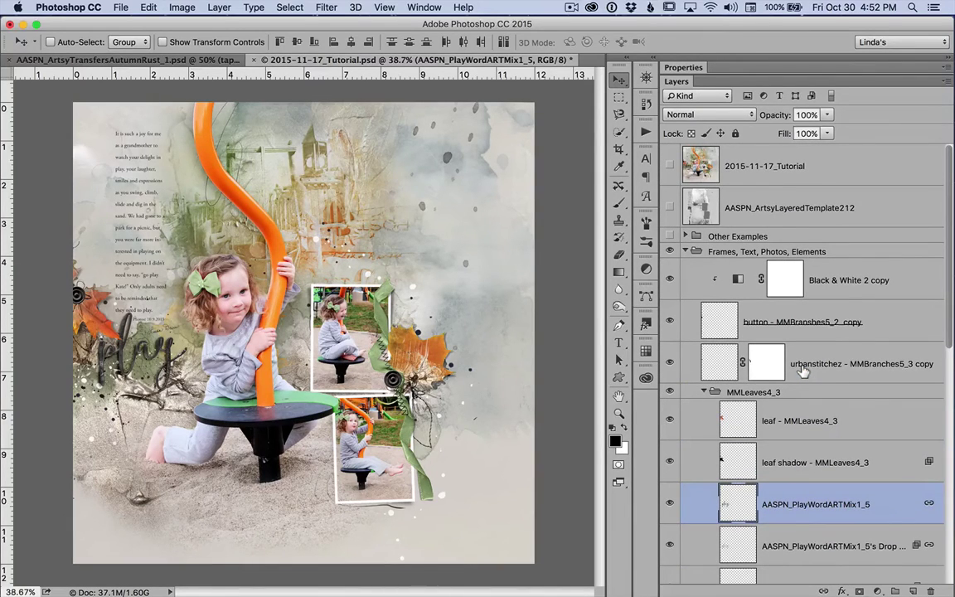
pyautogui.click(684, 250)
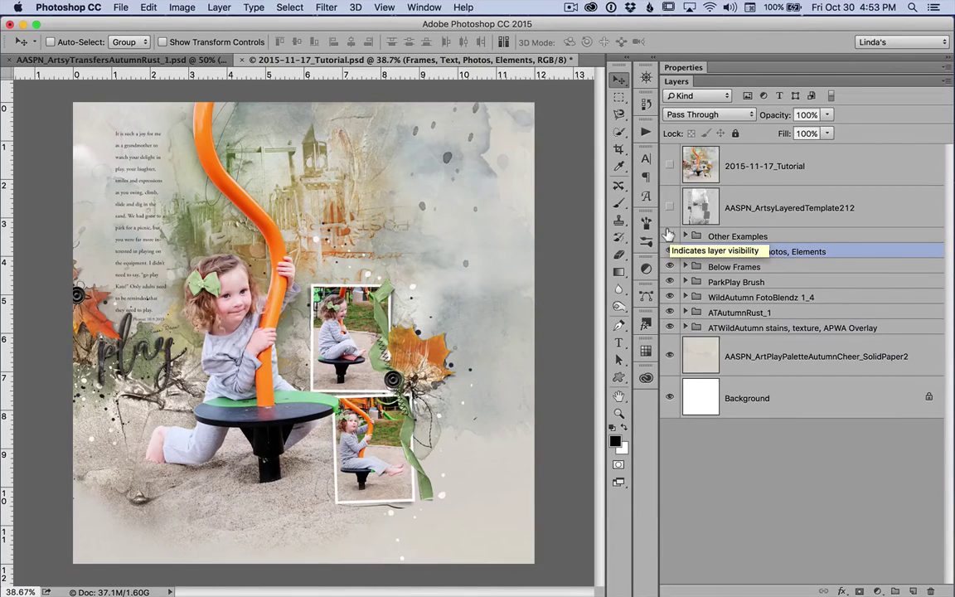
# Show and expand the Other Examples group, selecting the 2015-07-24_Perspective layer
pyautogui.click(670, 236)
pyautogui.click(685, 236)
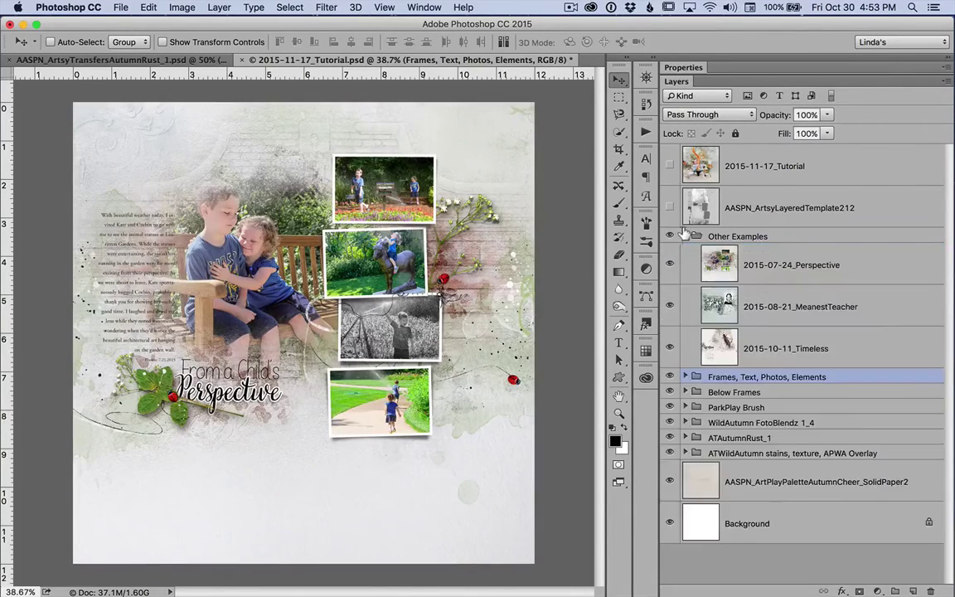
pyautogui.click(787, 264)
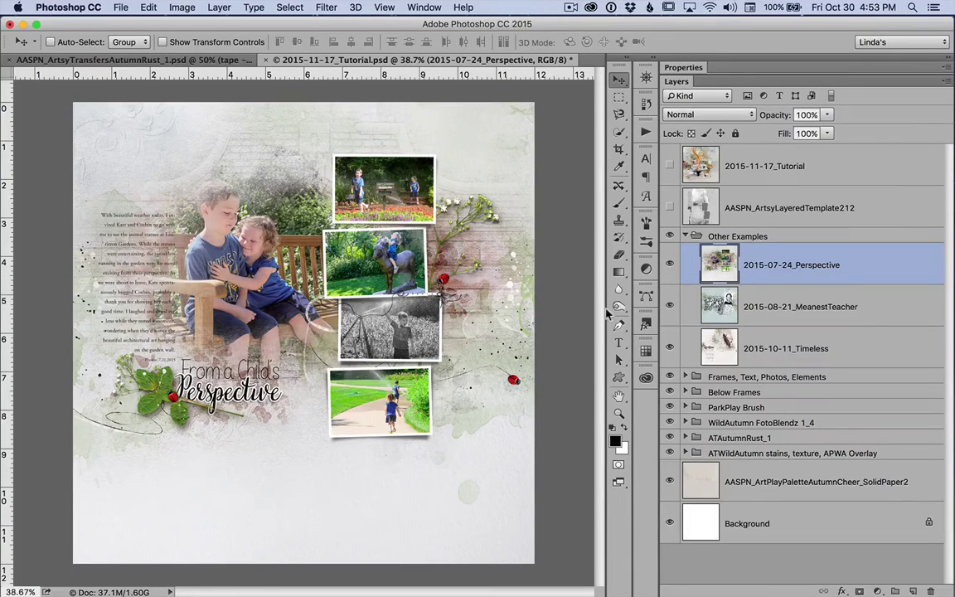
# Hide 2015-07-24_Perspective and select the 2015-08-21_MeanestTeacher layer
pyautogui.click(669, 263)
pyautogui.click(763, 306)
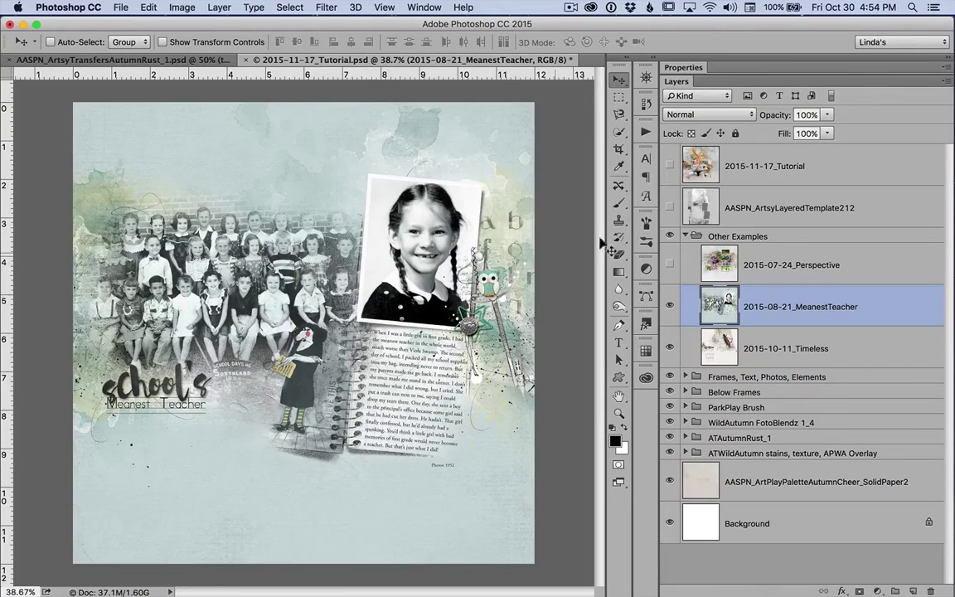
# Hide 2015-08-21_MeanestTeacher and select the 2015-10-11_Timeless layer, leaving its name unchanged
pyautogui.click(669, 306)
pyautogui.click(780, 341)
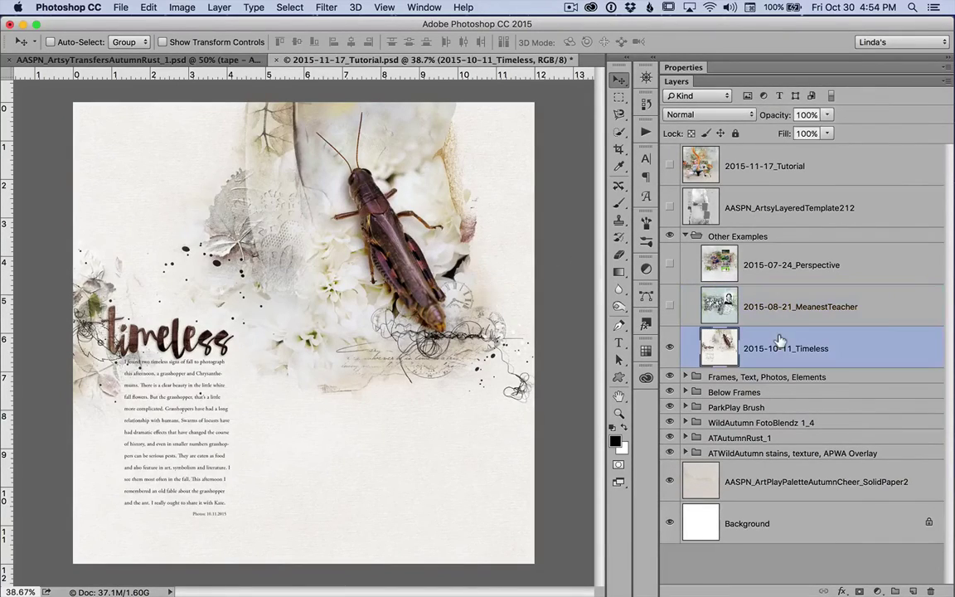
pyautogui.doubleClick(780, 342)
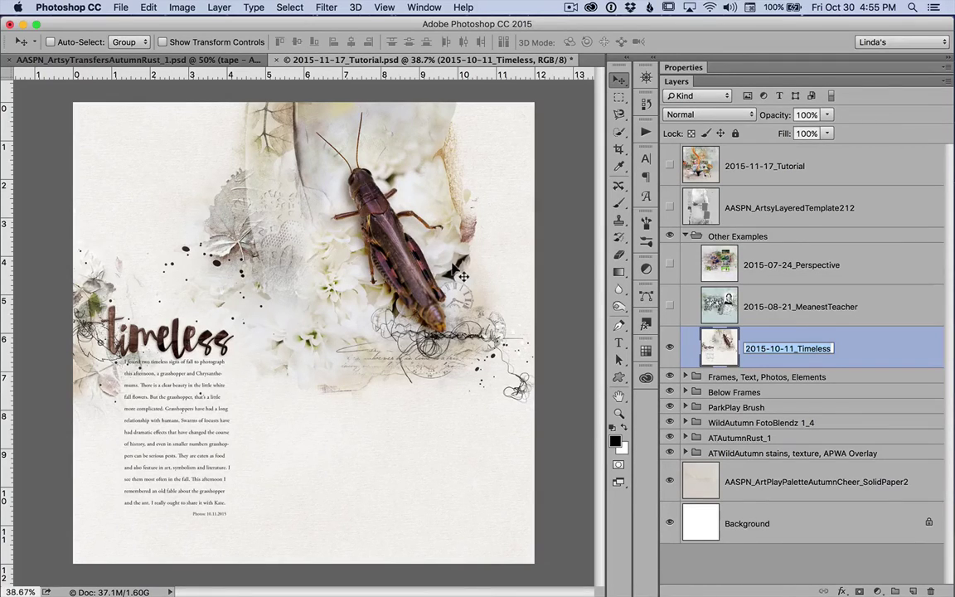
pyautogui.click(881, 345)
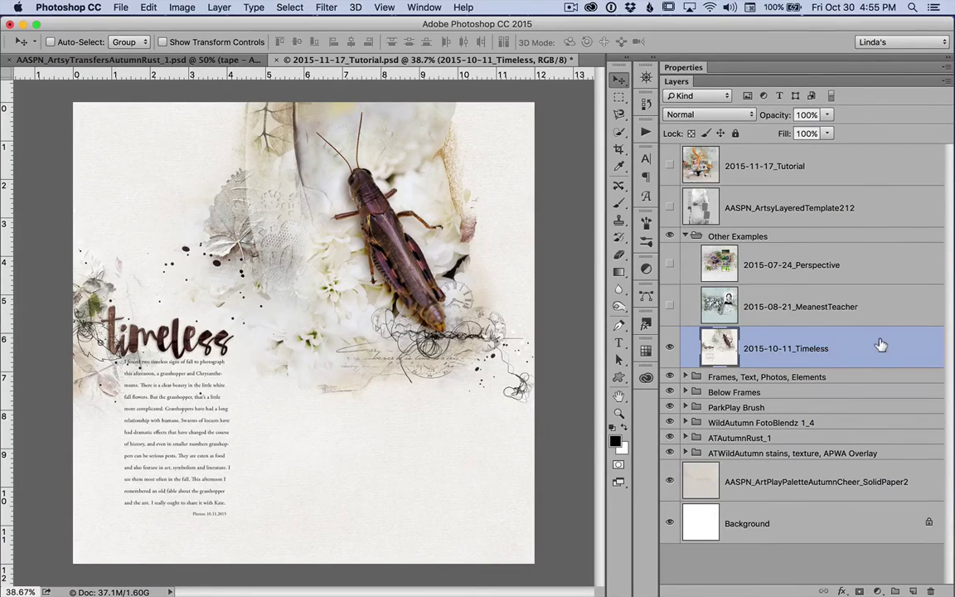